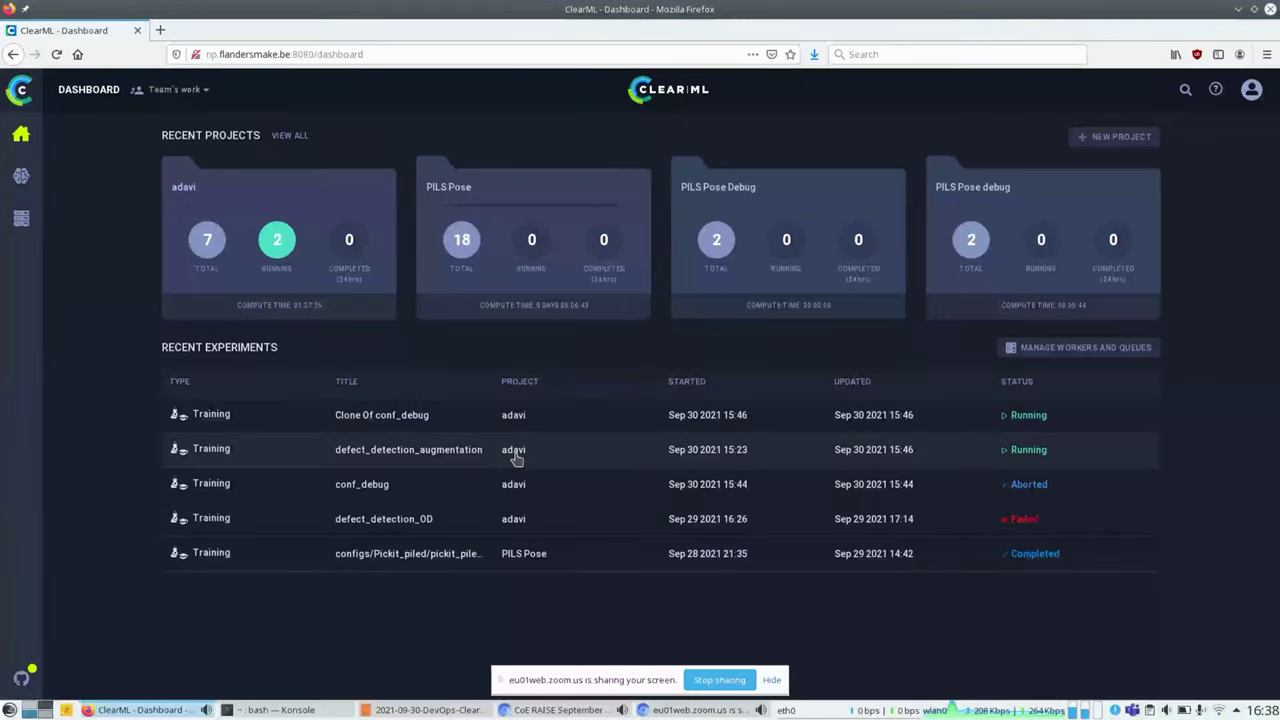
Open the Clone Of conf_debug experiment in the adavi project and review its source code, uncommitted changes and installed packages
{"action": "left_click", "coordinate": [163, 457]}
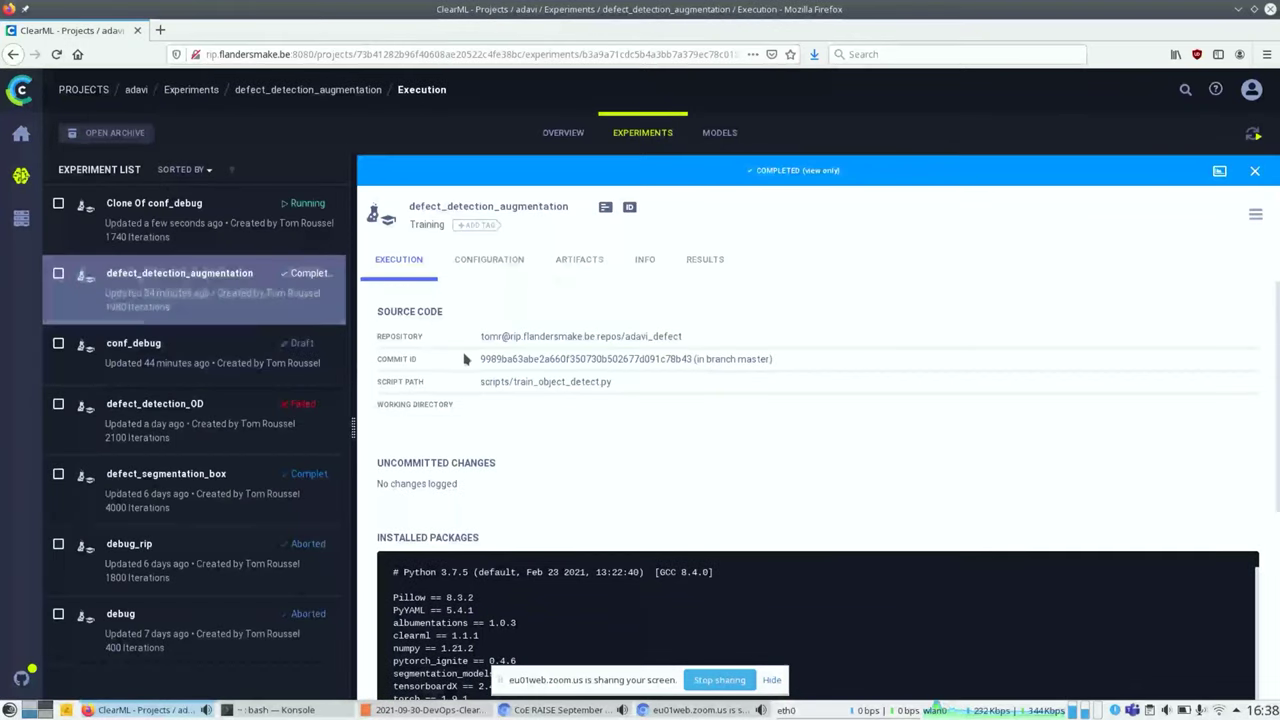
{"action": "left_click", "coordinate": [160, 237]}
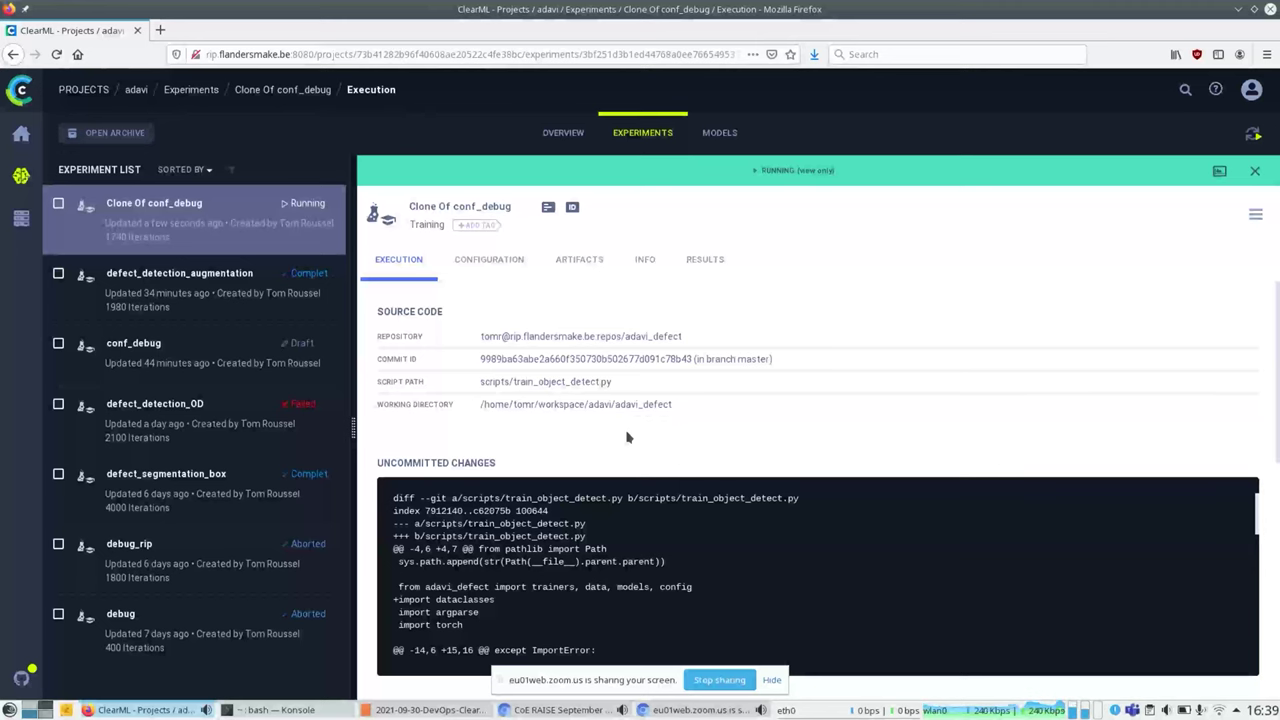
{"action": "scroll", "coordinate": [627, 437], "scroll_direction": "down", "scroll_amount": 5}
{"action": "scroll", "coordinate": [627, 437], "scroll_direction": "up", "scroll_amount": 3}
{"action": "scroll", "coordinate": [627, 437], "scroll_direction": "up", "scroll_amount": 2}
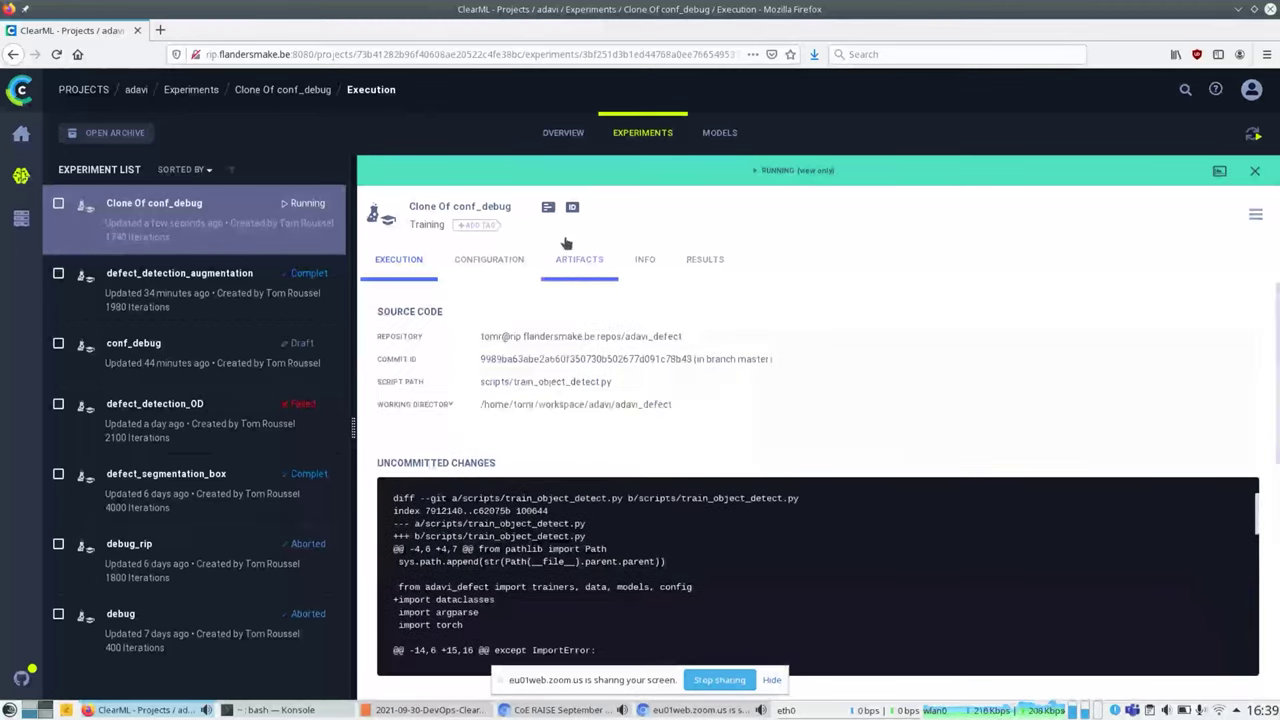
Check the Clone Of conf_debug experiment's general info and its console log
{"action": "left_click", "coordinate": [645, 261]}
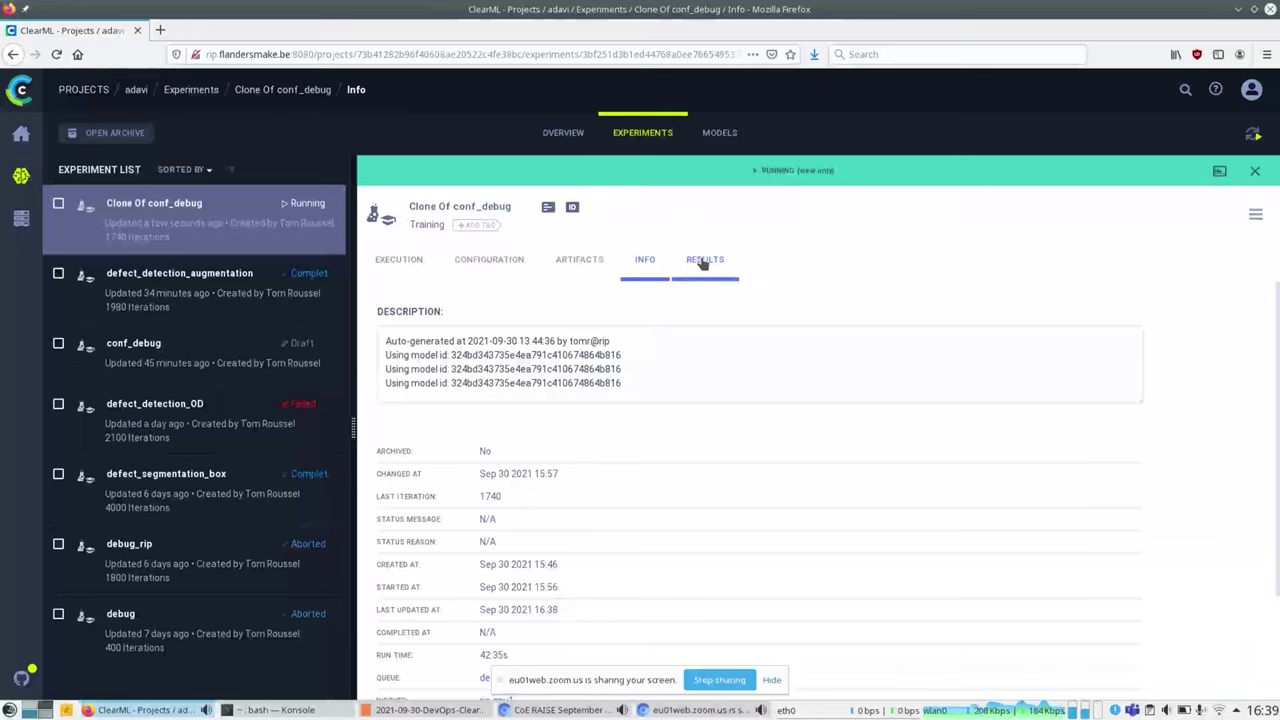
{"action": "left_click", "coordinate": [704, 262]}
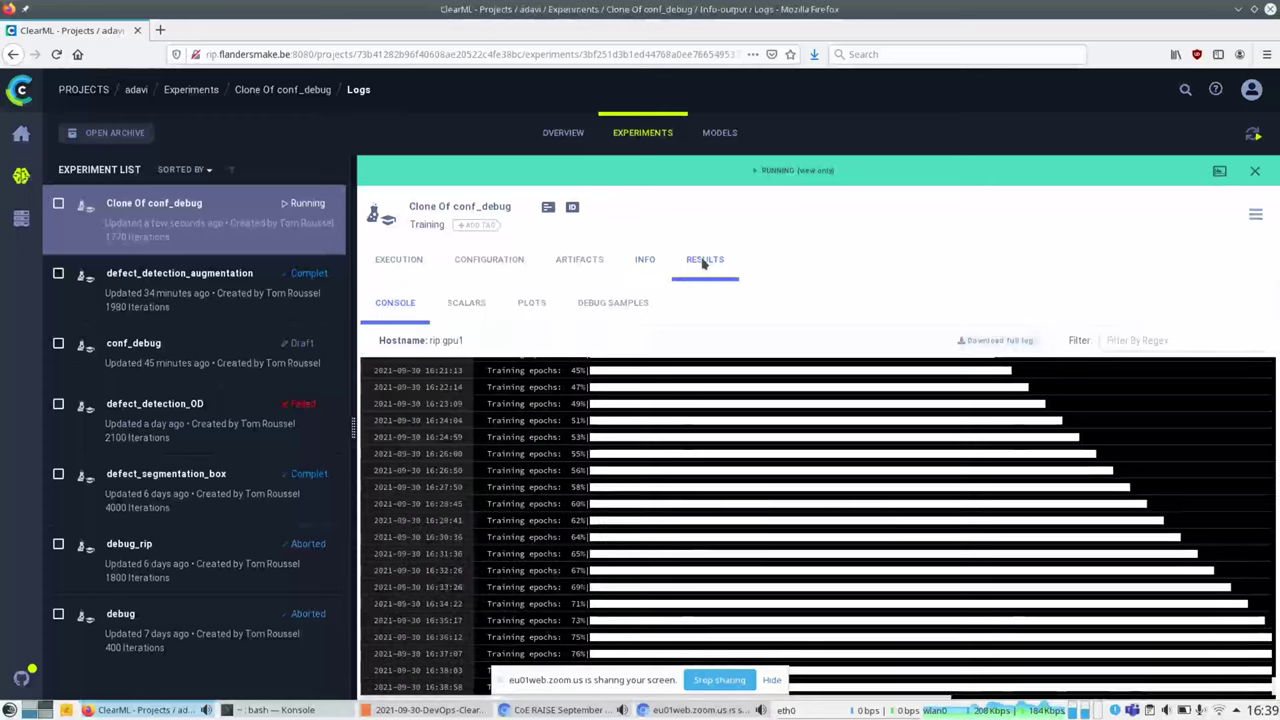
Examine the experiment's loss, GPU and machine scalars, enlarging the later part of the loss plot and resetting it to full range
{"action": "left_click", "coordinate": [491, 311]}
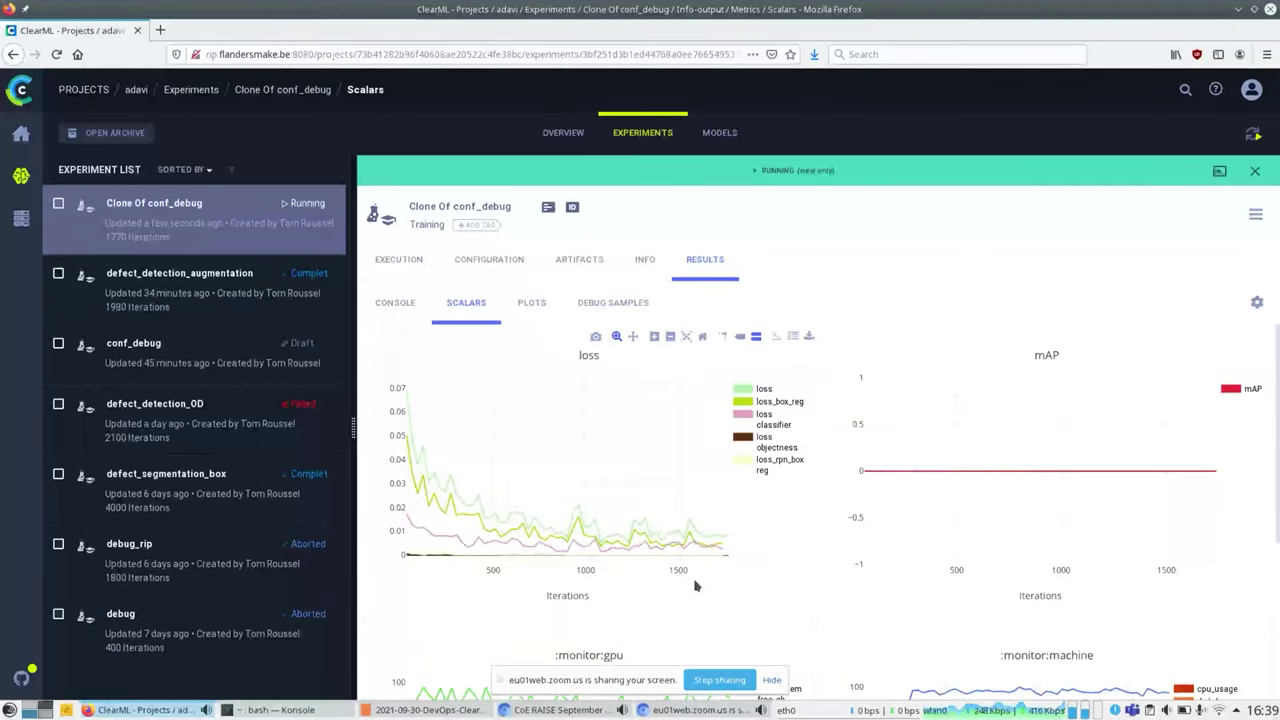
{"action": "scroll", "coordinate": [696, 587], "scroll_direction": "down", "scroll_amount": 3}
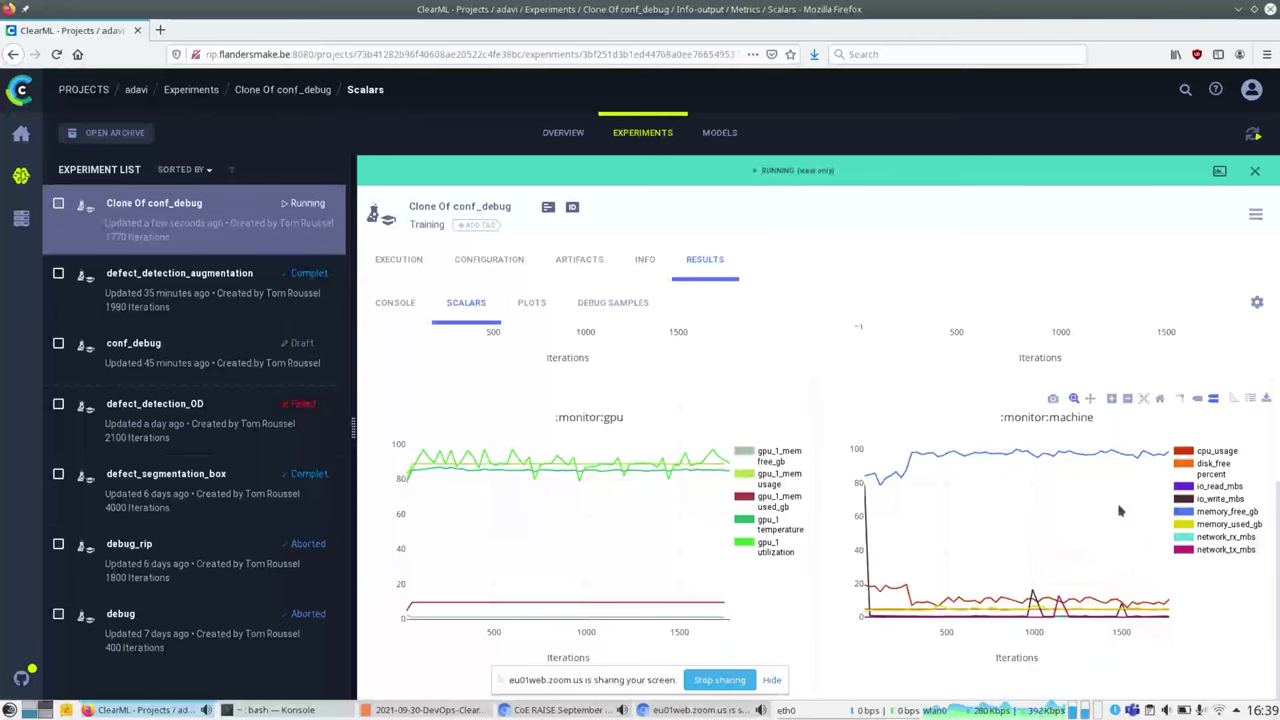
{"action": "scroll", "coordinate": [643, 507], "scroll_direction": "up", "scroll_amount": 3}
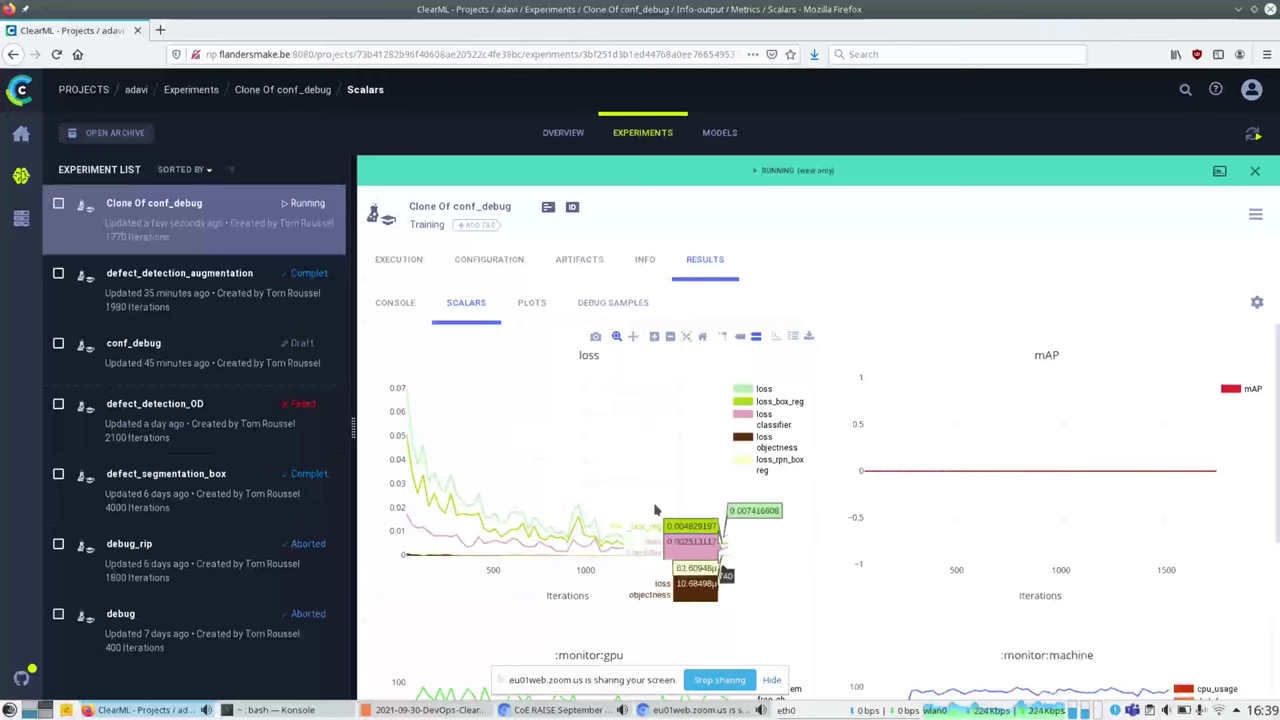
{"action": "left_click_drag", "start_coordinate": [531, 494], "coordinate": [723, 571]}
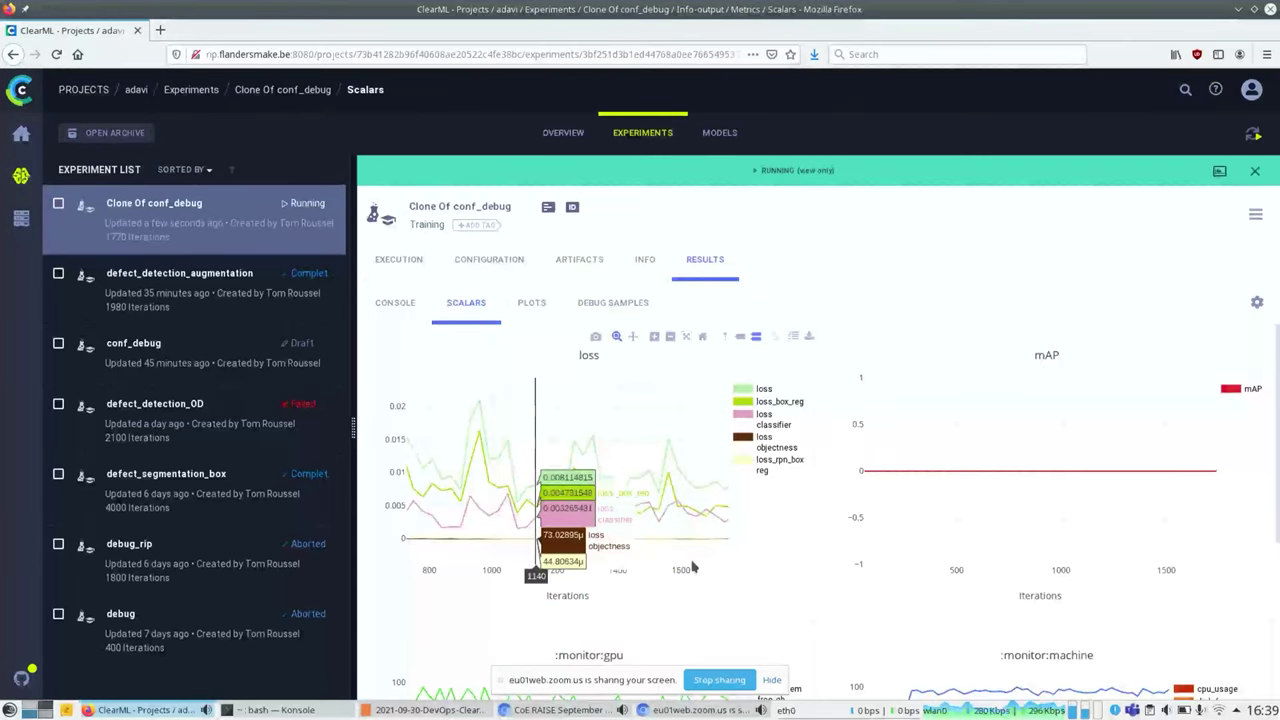
{"action": "double_click", "coordinate": [551, 458]}
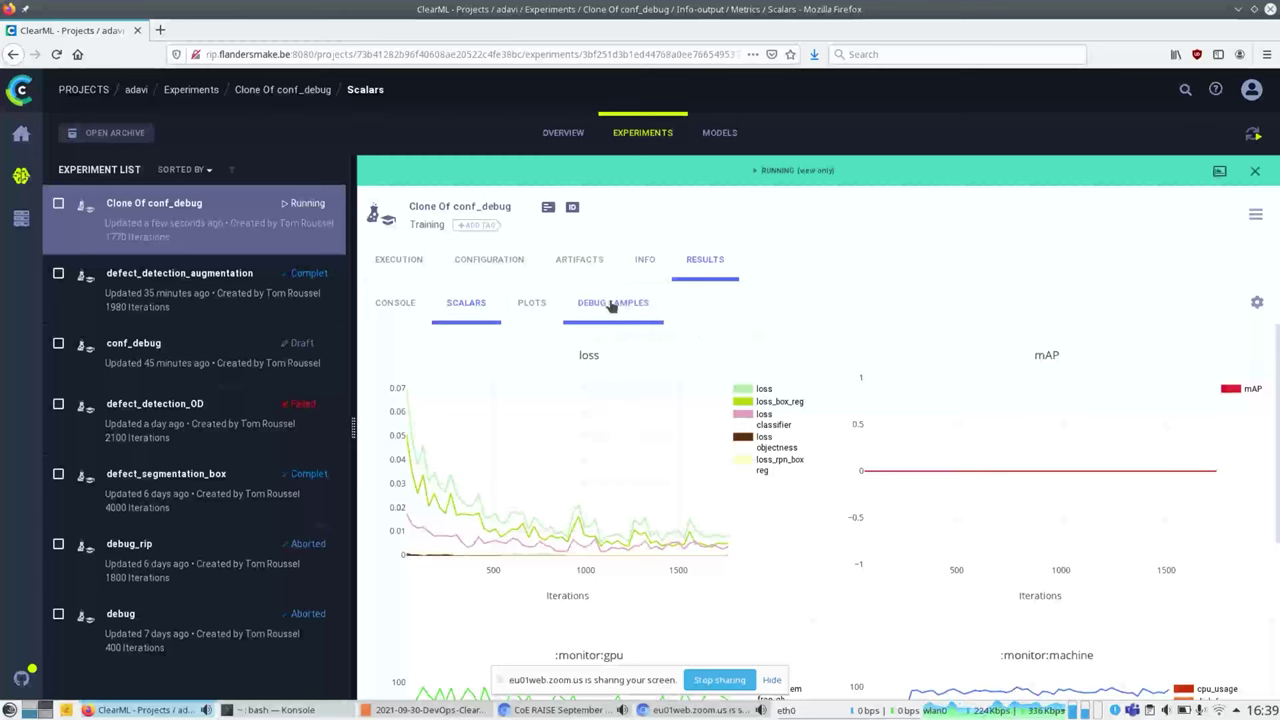
Check the experiment's plots and return to its console output
{"action": "left_click", "coordinate": [528, 308]}
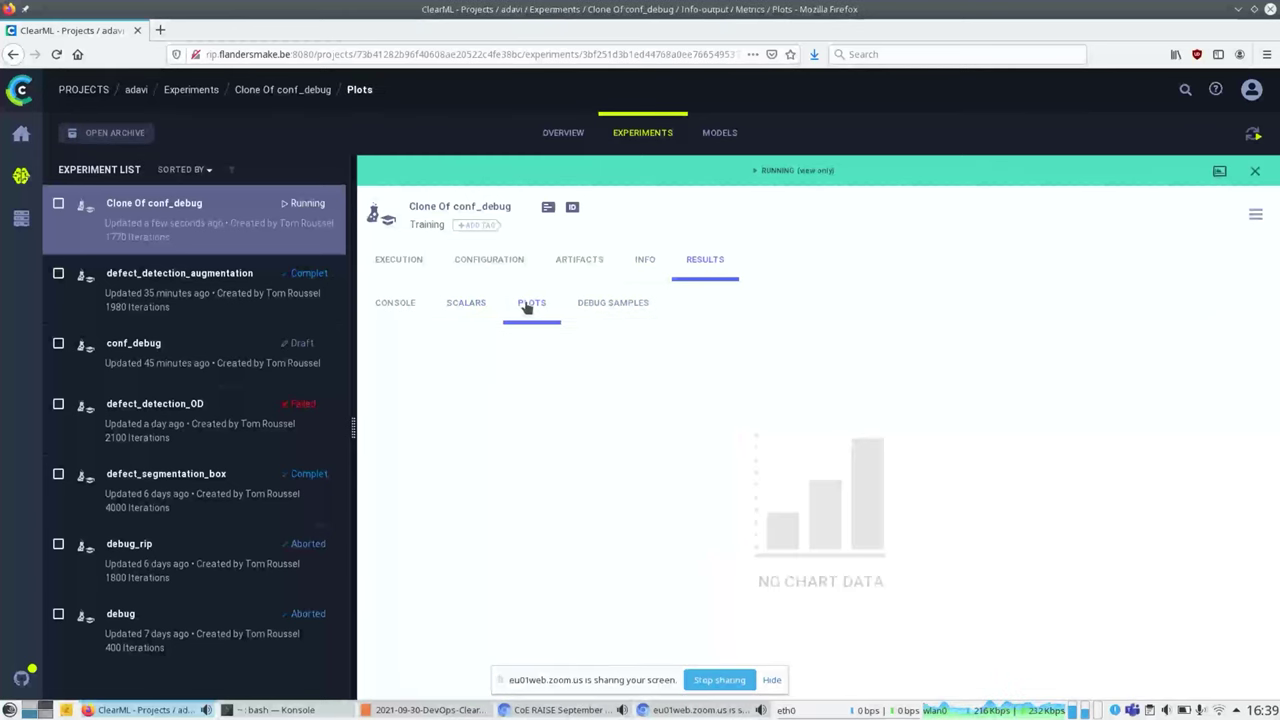
{"action": "left_click", "coordinate": [398, 310]}
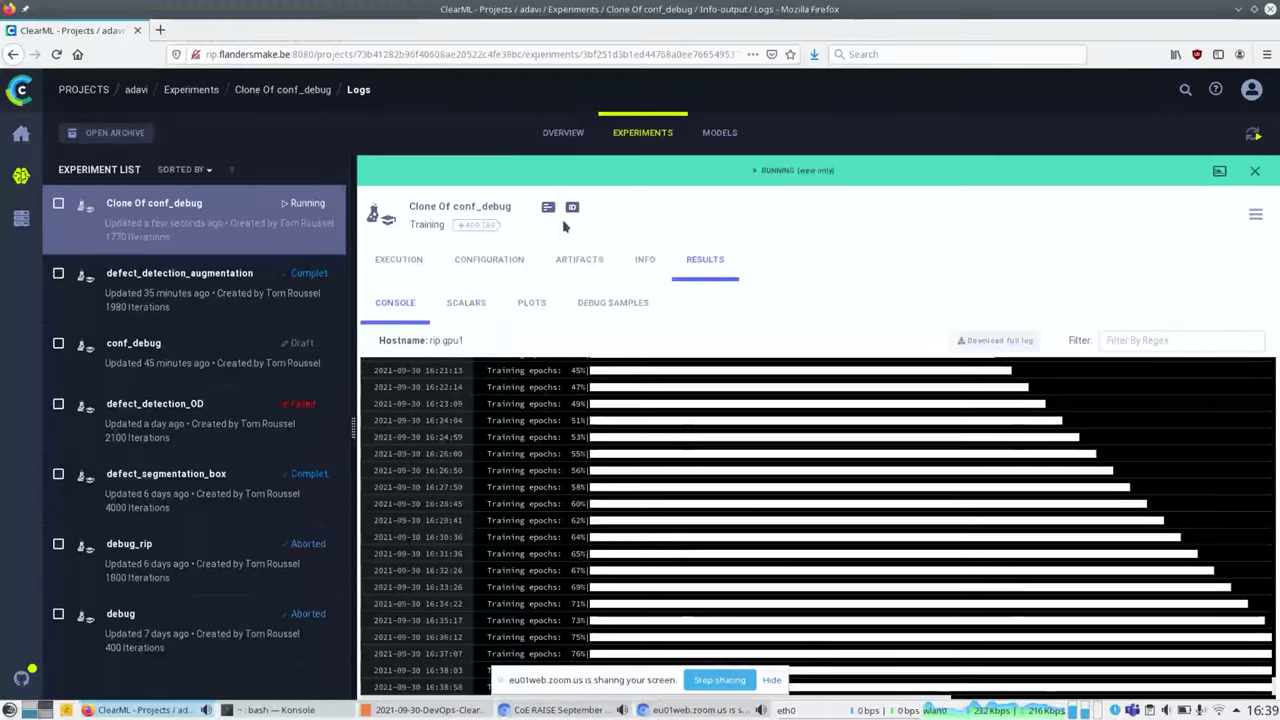
Review the experiment's Args and General hyperparameters, including the preprocessing and training values
{"action": "left_click", "coordinate": [483, 260]}
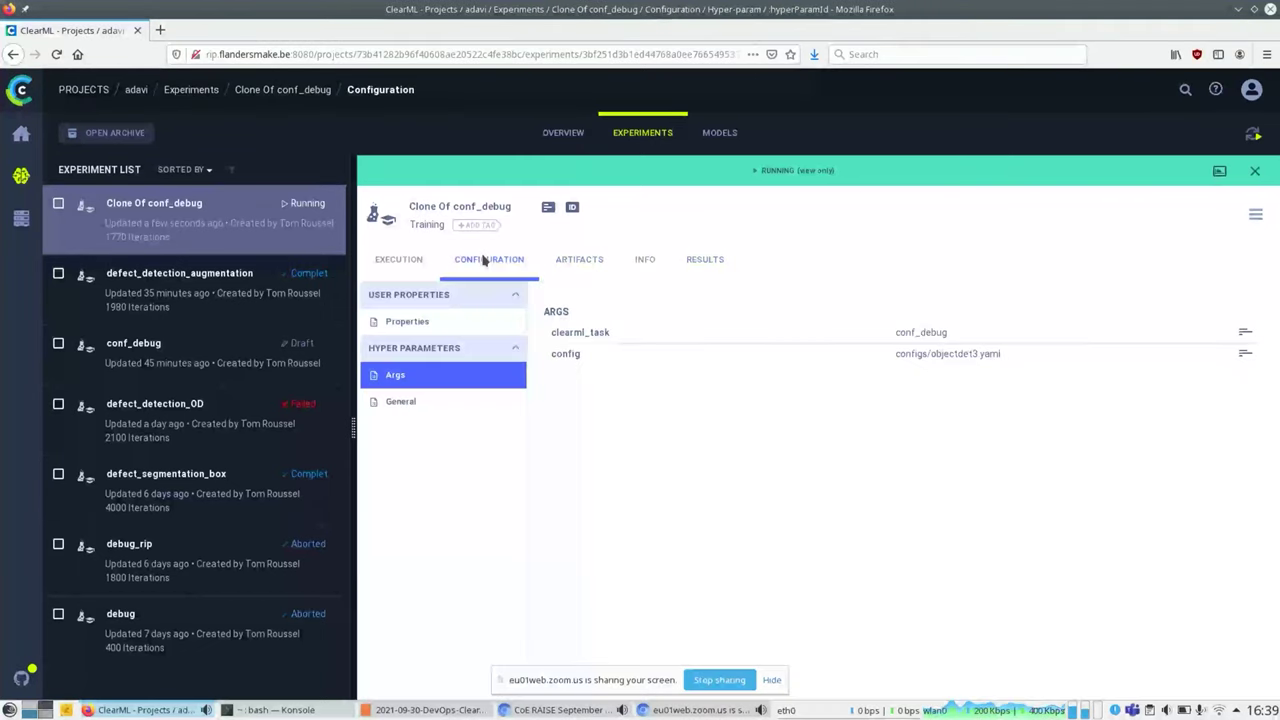
{"action": "left_click", "coordinate": [400, 405]}
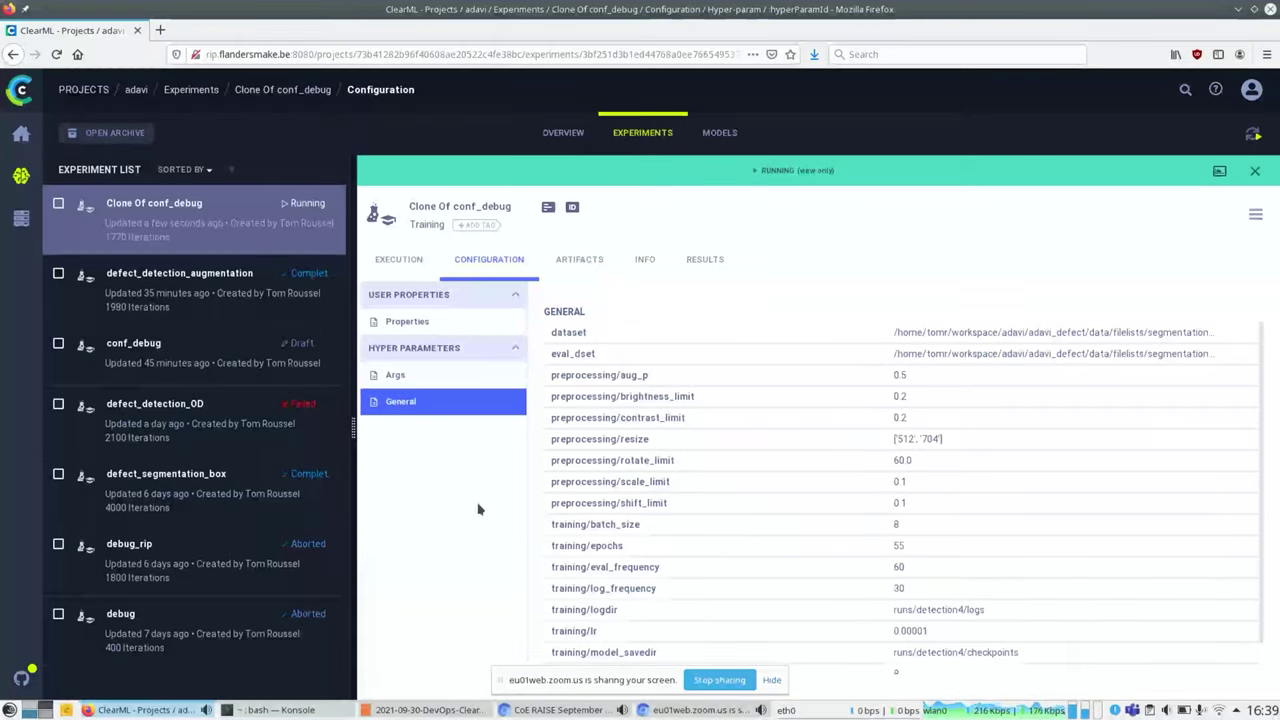
{"action": "scroll", "coordinate": [703, 565], "scroll_direction": "down", "scroll_amount": 1}
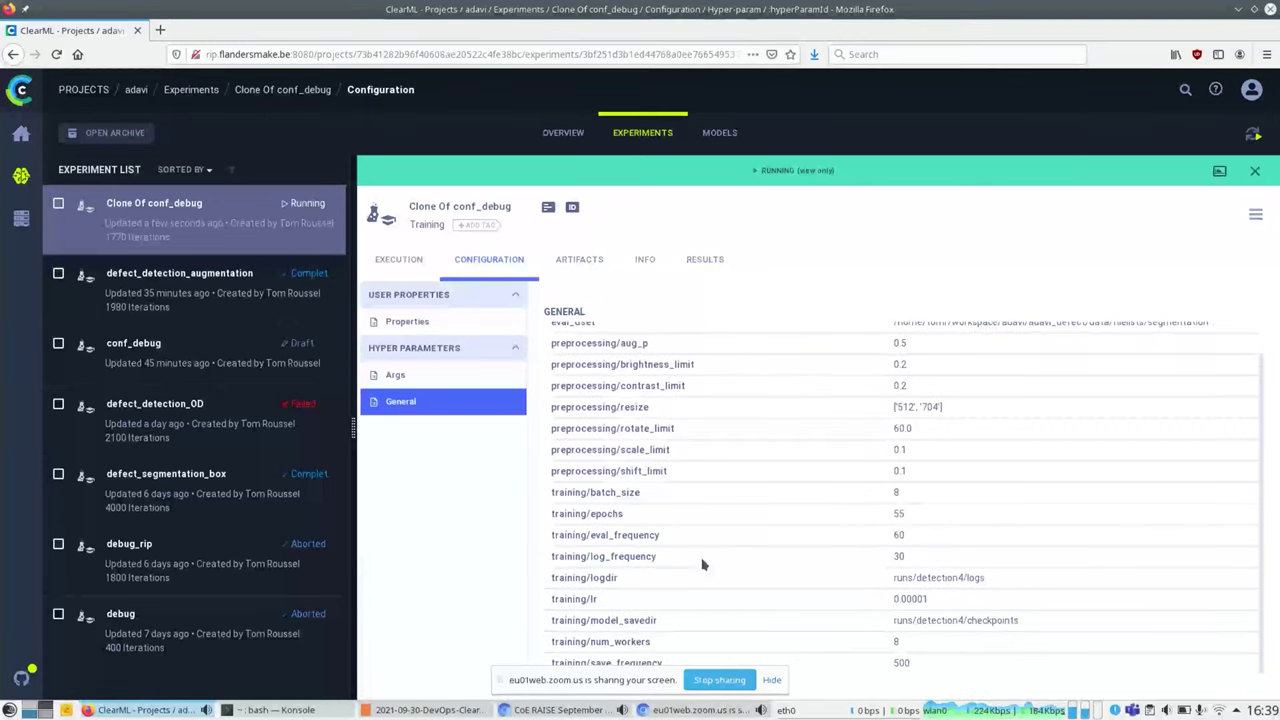
{"action": "scroll", "coordinate": [703, 565], "scroll_direction": "up", "scroll_amount": 1}
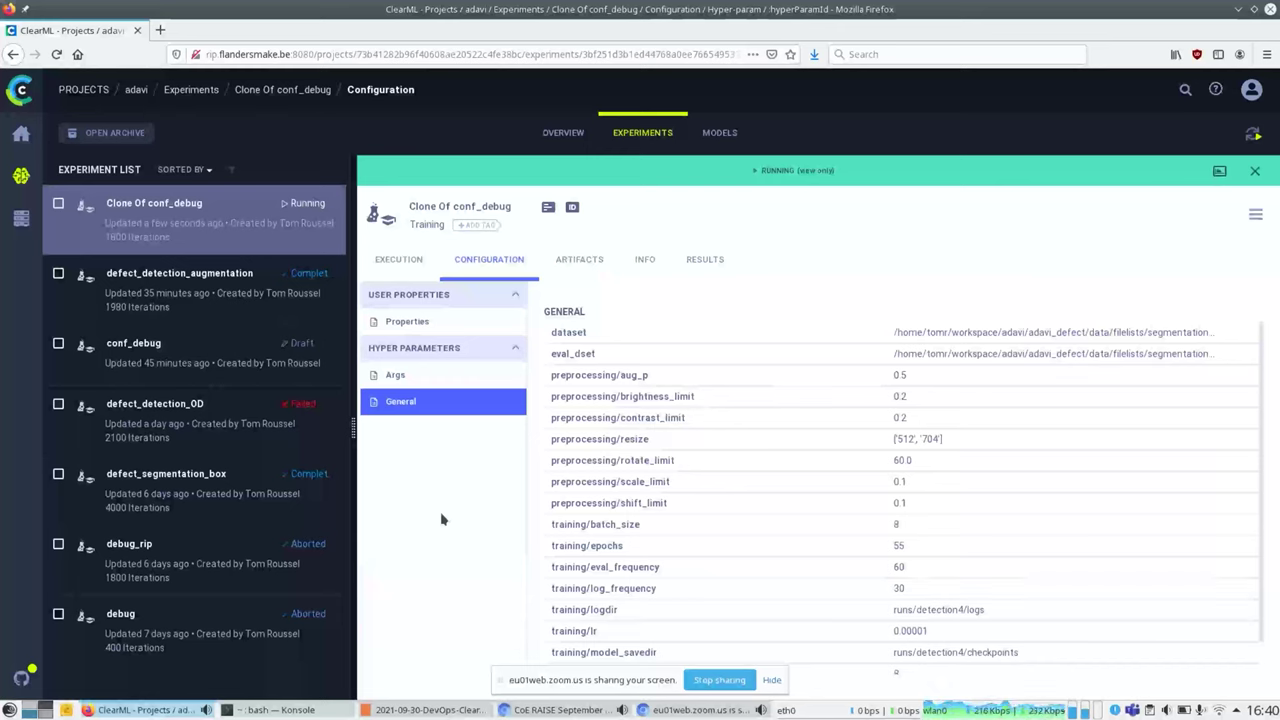
Review the experiment's execution details again, from the repository and commit down to the installed packages
{"action": "left_click", "coordinate": [407, 270]}
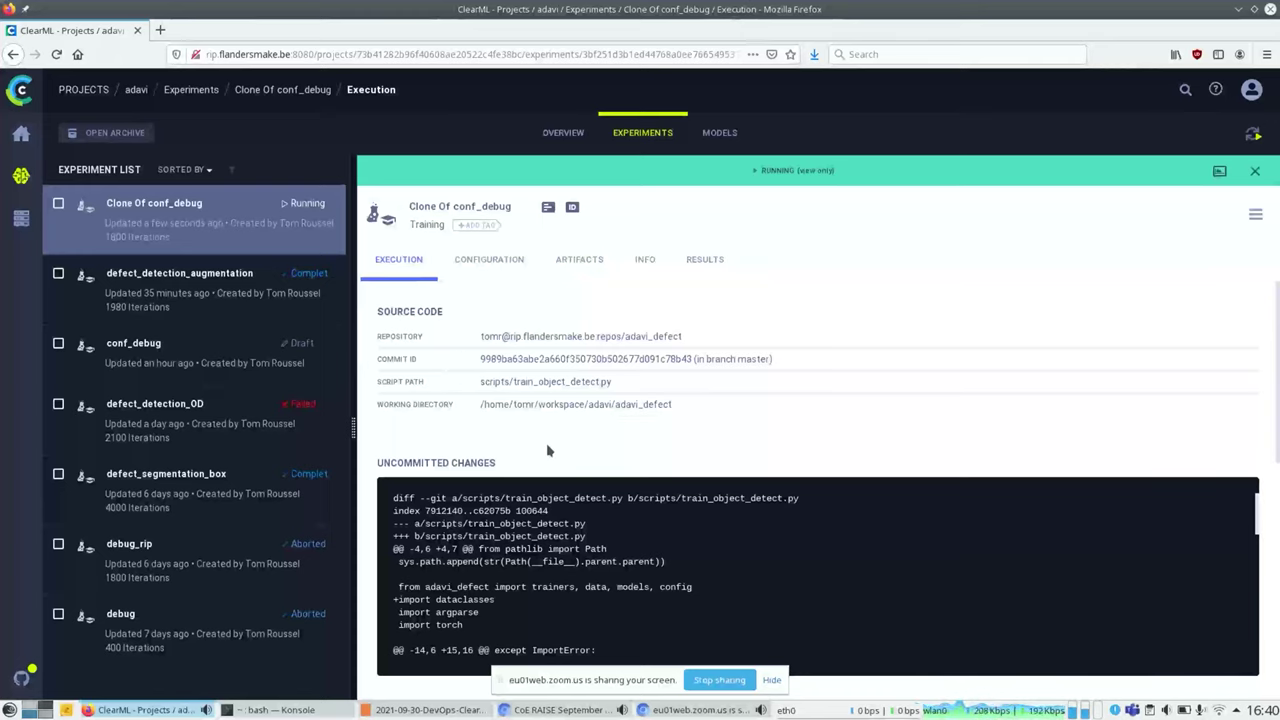
{"action": "scroll", "coordinate": [500, 520], "scroll_direction": "down", "scroll_amount": 2}
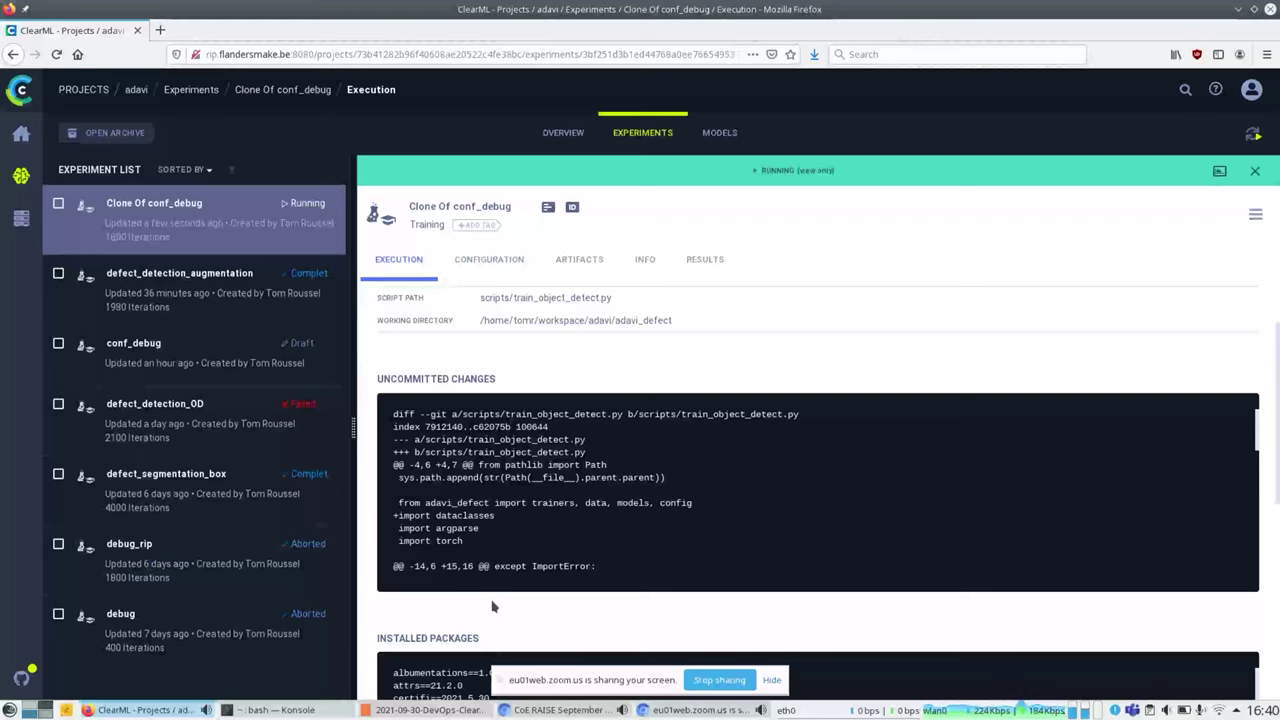
{"action": "scroll", "coordinate": [492, 606], "scroll_direction": "down", "scroll_amount": 3}
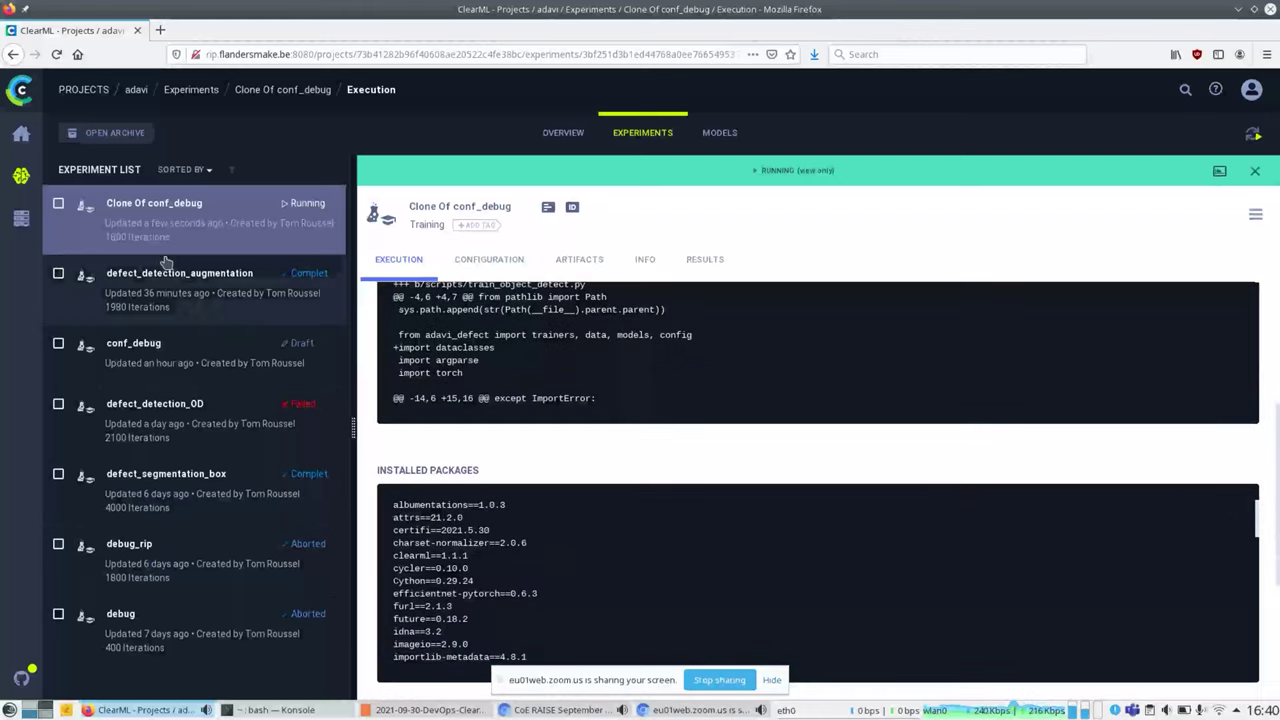
Return to the dashboard, show all projects and preview the sub-projects of Dap2Chem
{"action": "left_click", "coordinate": [21, 133]}
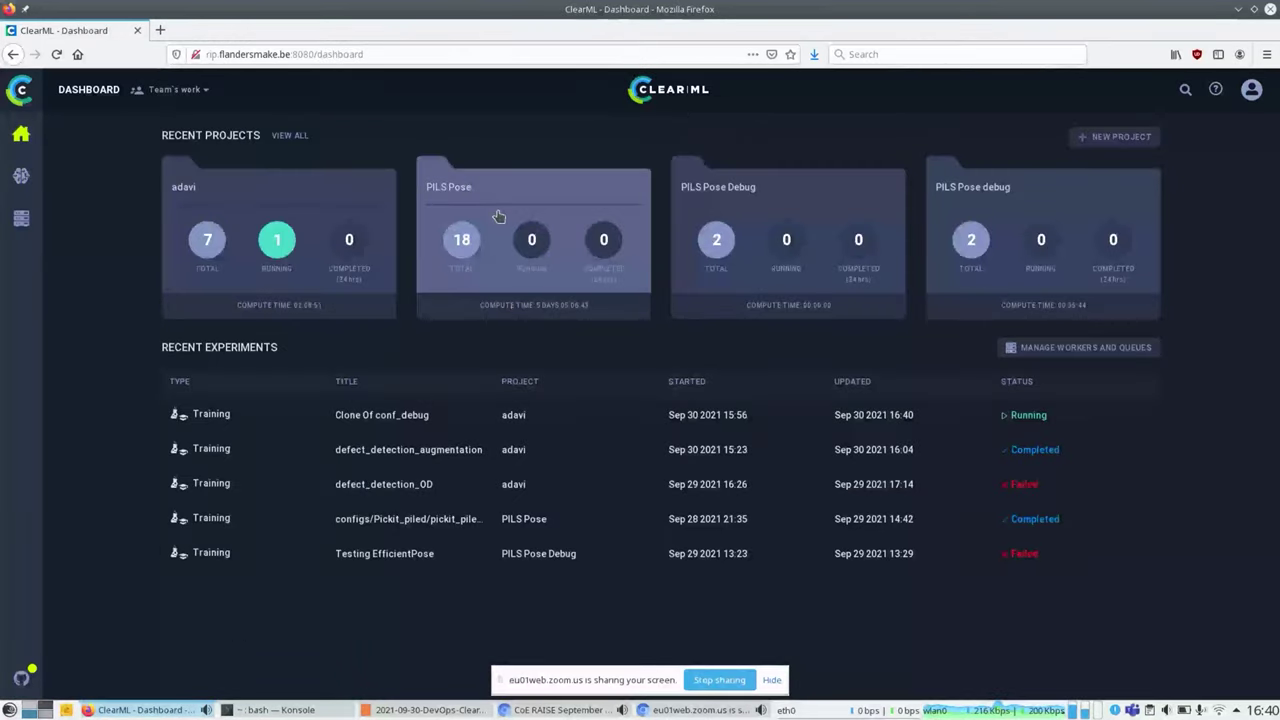
{"action": "left_click", "coordinate": [289, 136]}
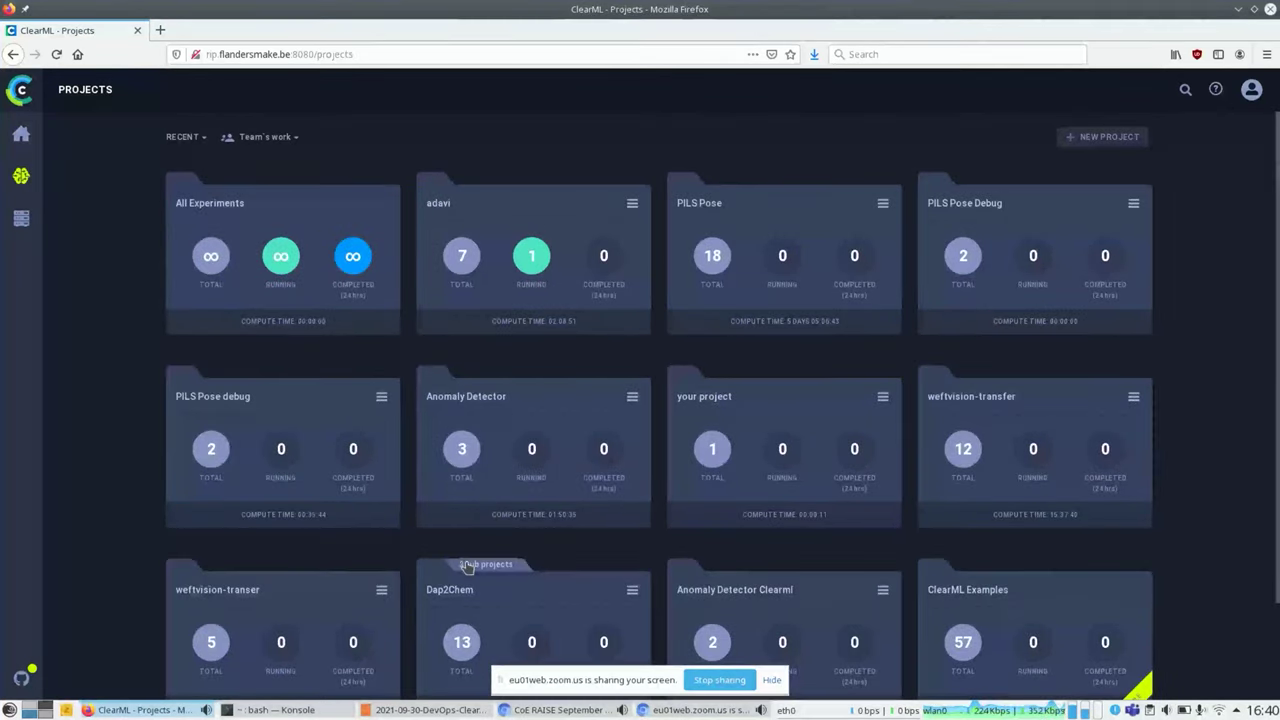
{"action": "mouse_move", "coordinate": [467, 567]}
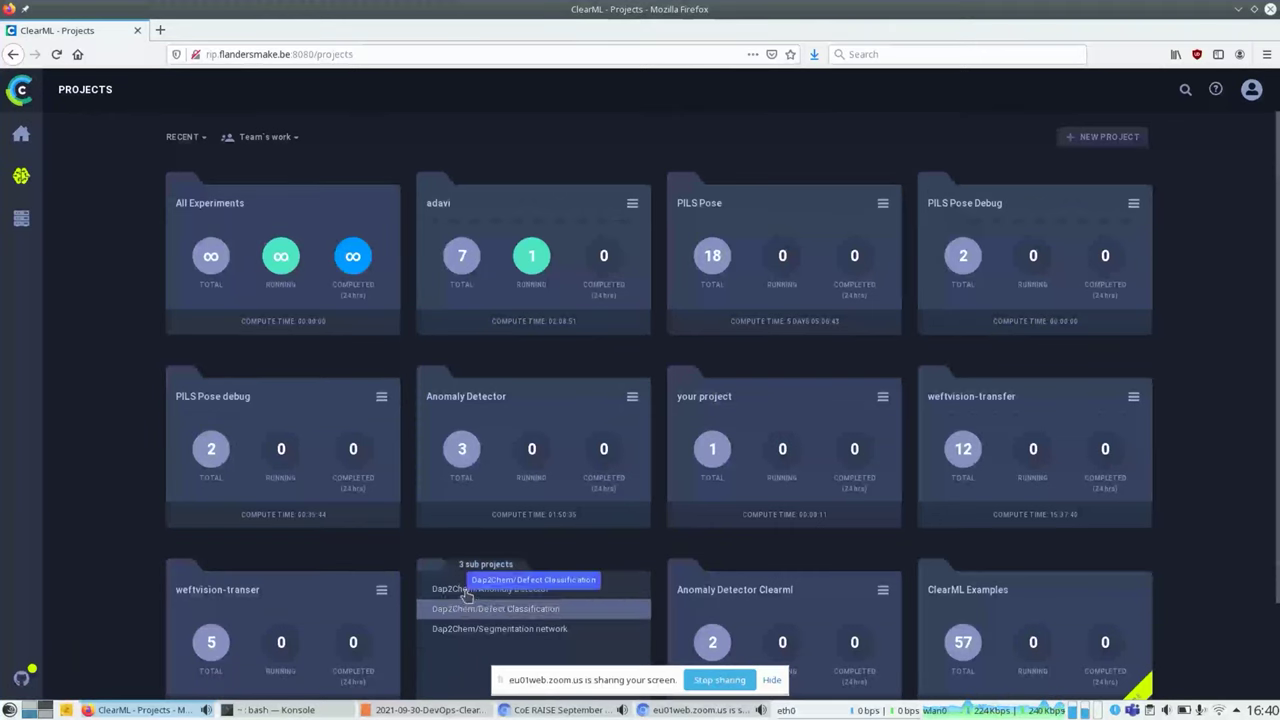
From the dashboard, open the PILS Pose pickit_piled.yaml experiment and compare the two pickit_piled.yaml runs updated 7 days ago
{"action": "left_click", "coordinate": [18, 140]}
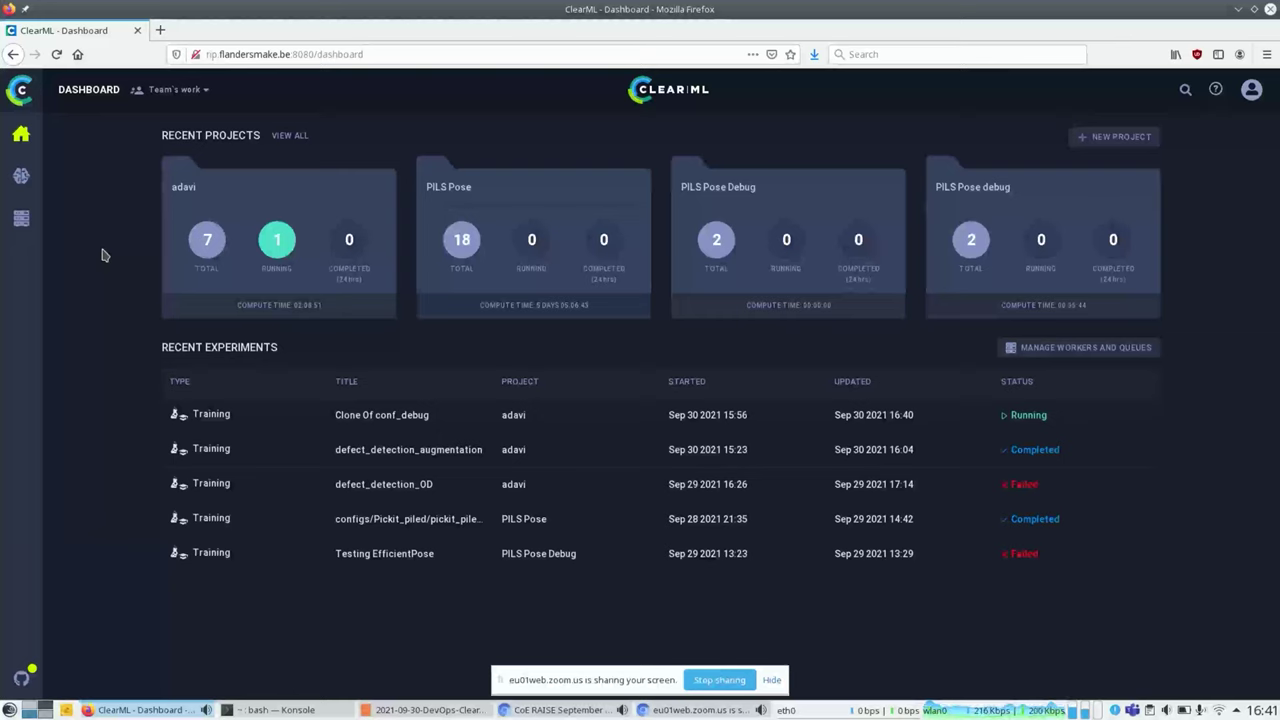
{"action": "left_click", "coordinate": [530, 525]}
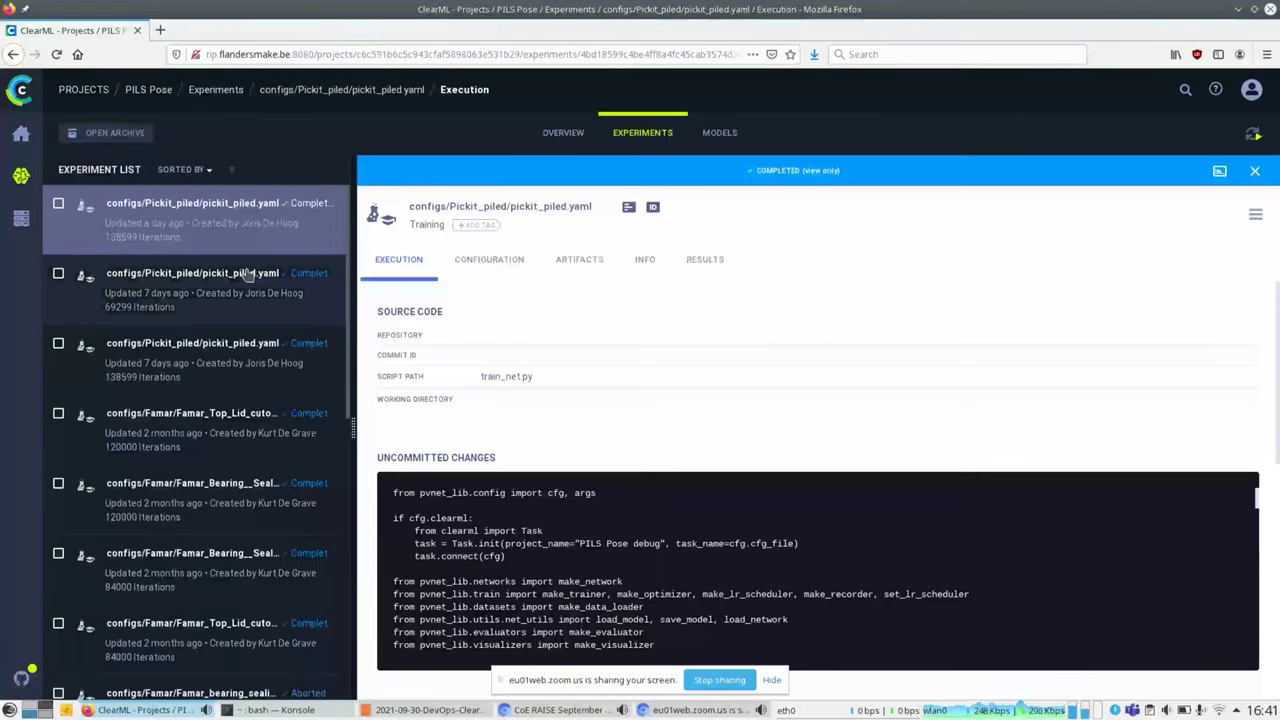
{"action": "left_click", "coordinate": [58, 273]}
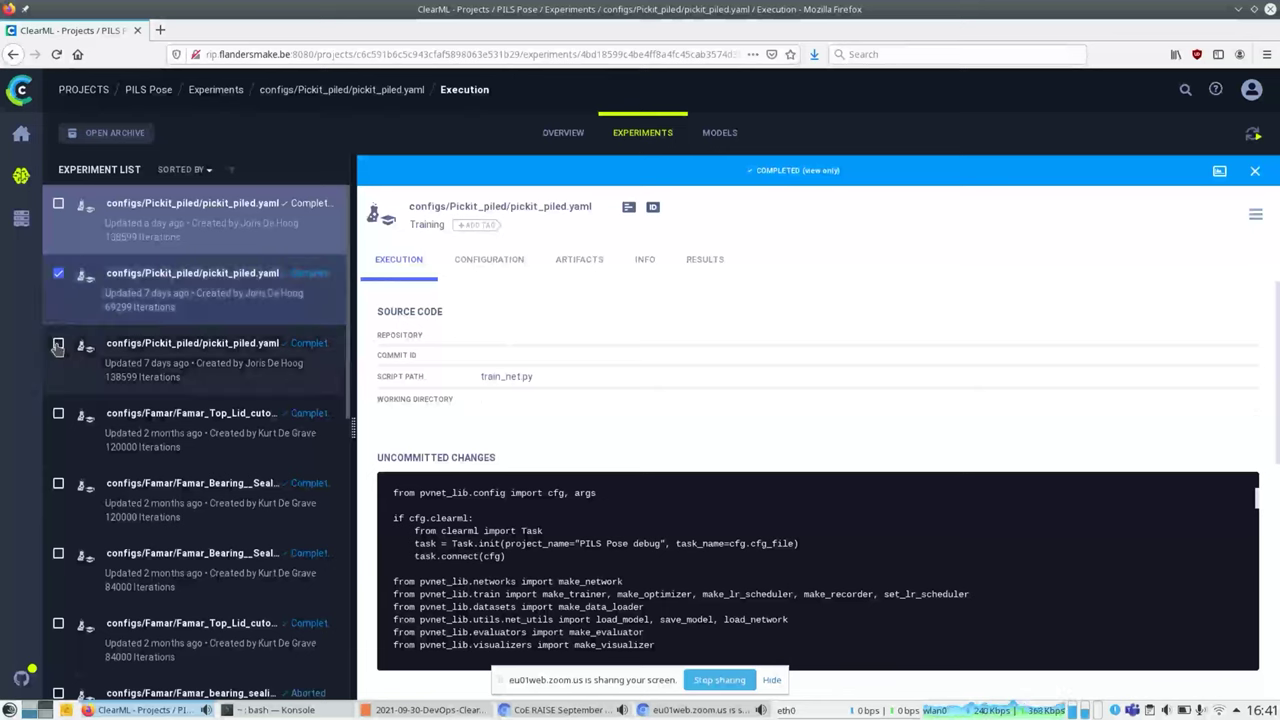
{"action": "left_click", "coordinate": [58, 344]}
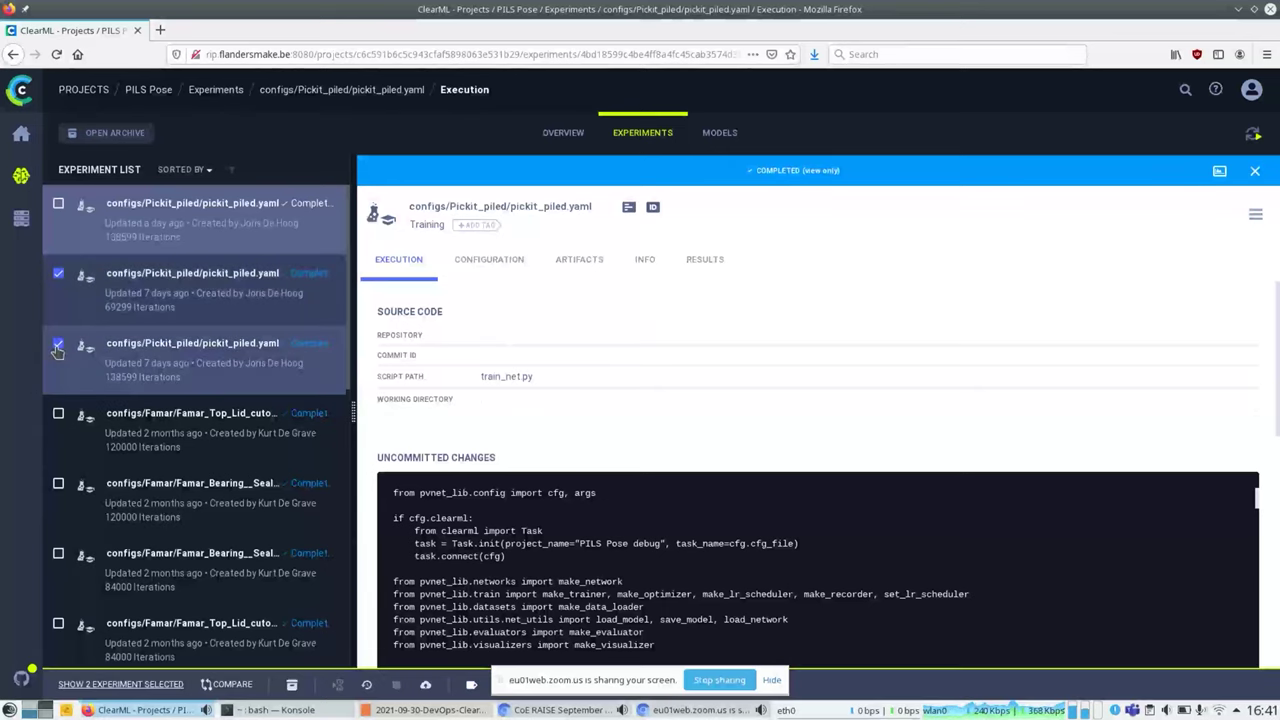
{"action": "left_click", "coordinate": [226, 686]}
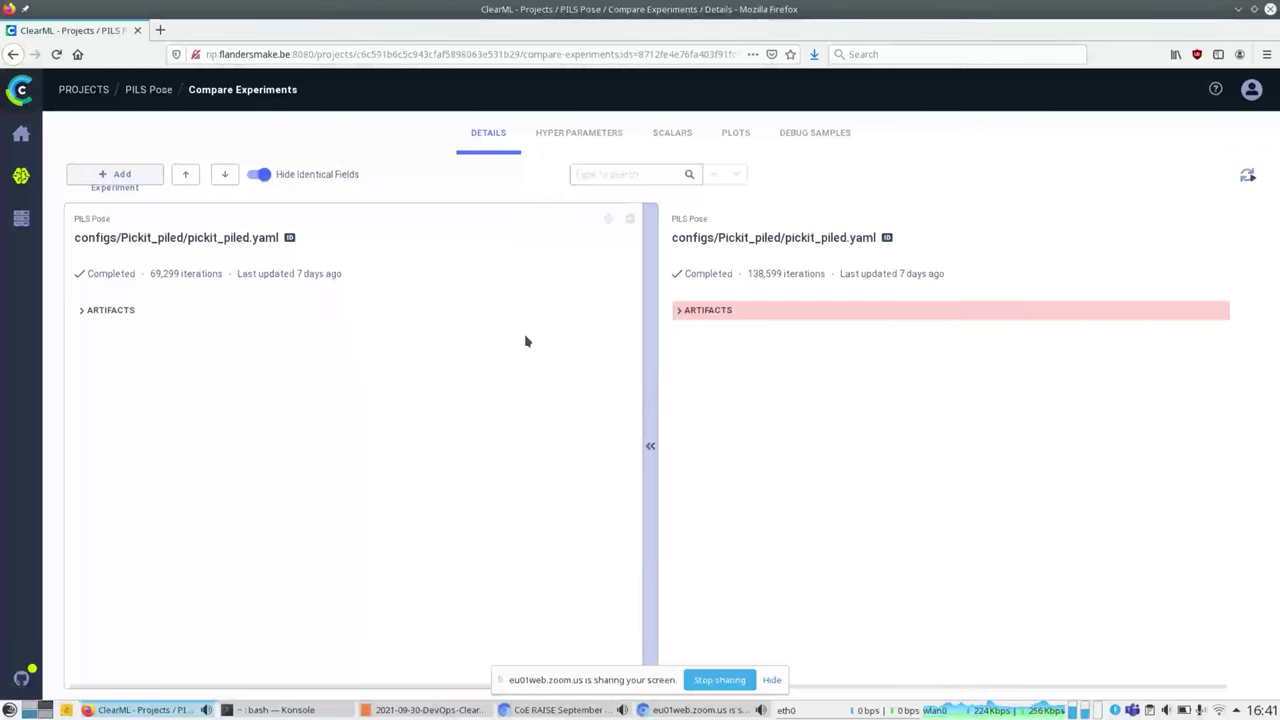
Show identical fields in the comparison details and expand the Execution and Configuration sections
{"action": "left_click", "coordinate": [259, 175]}
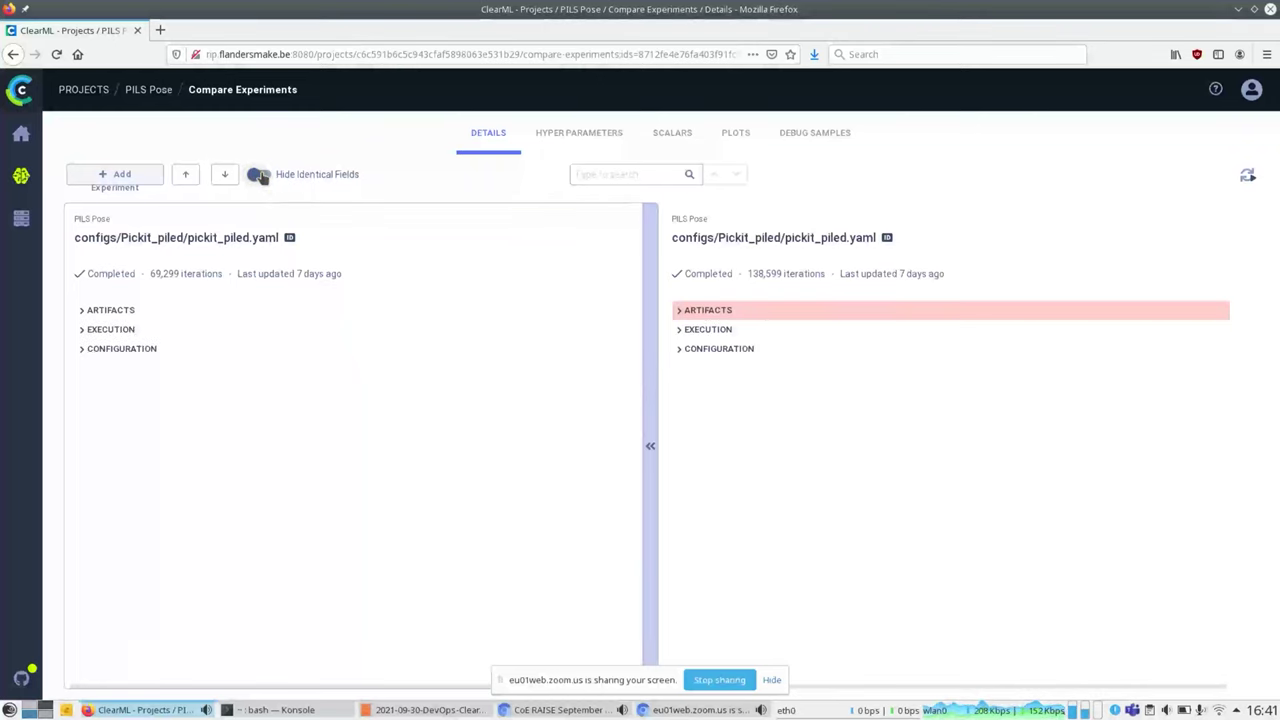
{"action": "left_click", "coordinate": [83, 329]}
{"action": "left_click", "coordinate": [81, 427]}
Compare the train and val loss, seg_loss and vote_loss scalar graphs of the two runs
{"action": "left_click", "coordinate": [590, 130]}
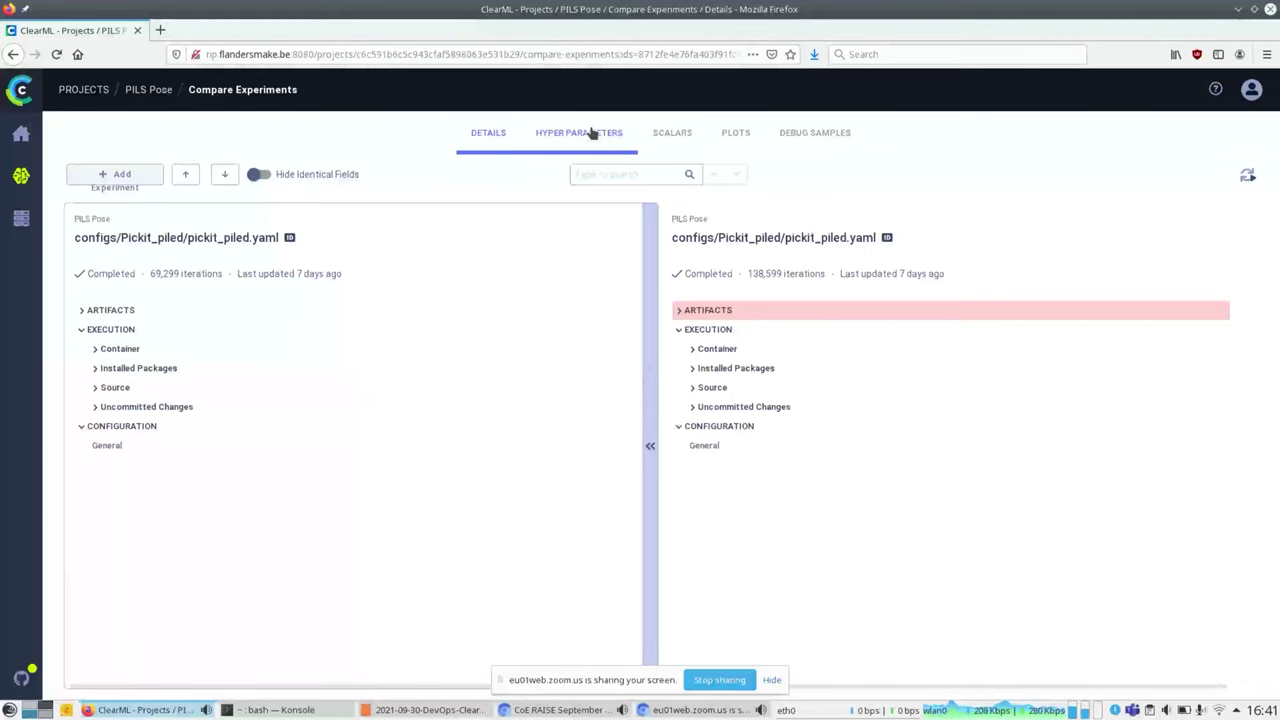
{"action": "left_click", "coordinate": [680, 131]}
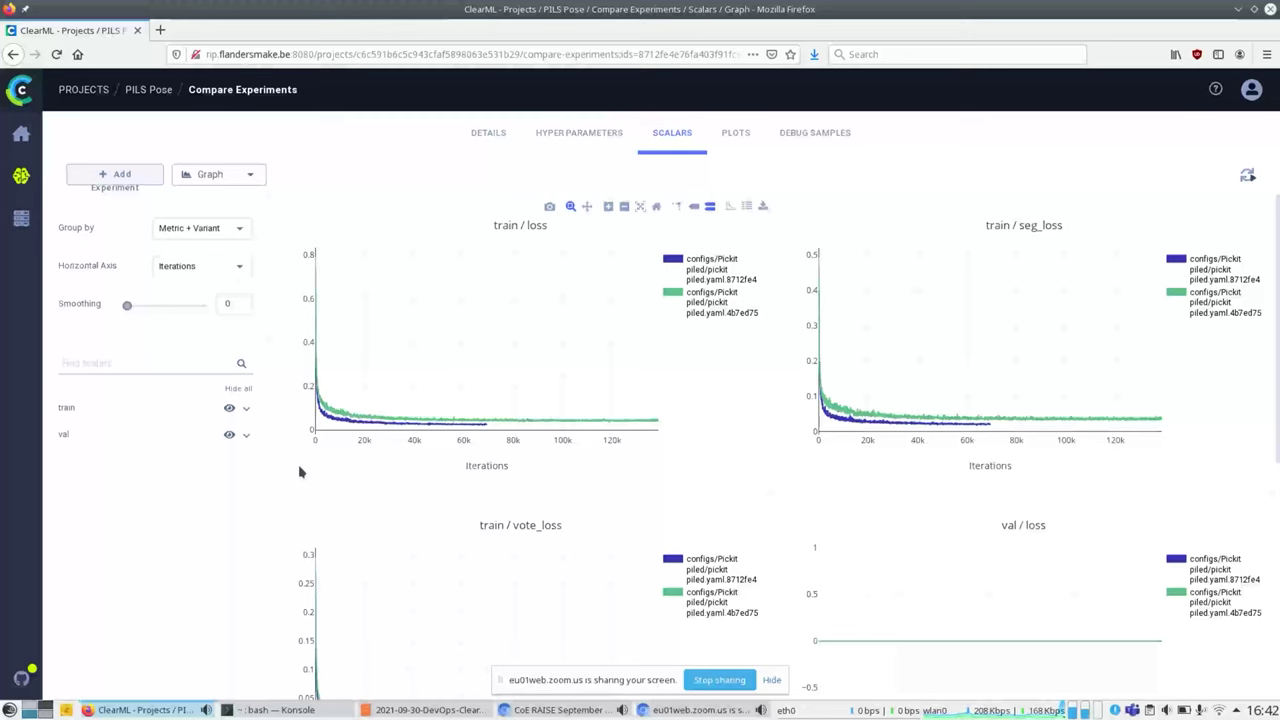
{"action": "scroll", "coordinate": [298, 464], "scroll_direction": "down", "scroll_amount": 4}
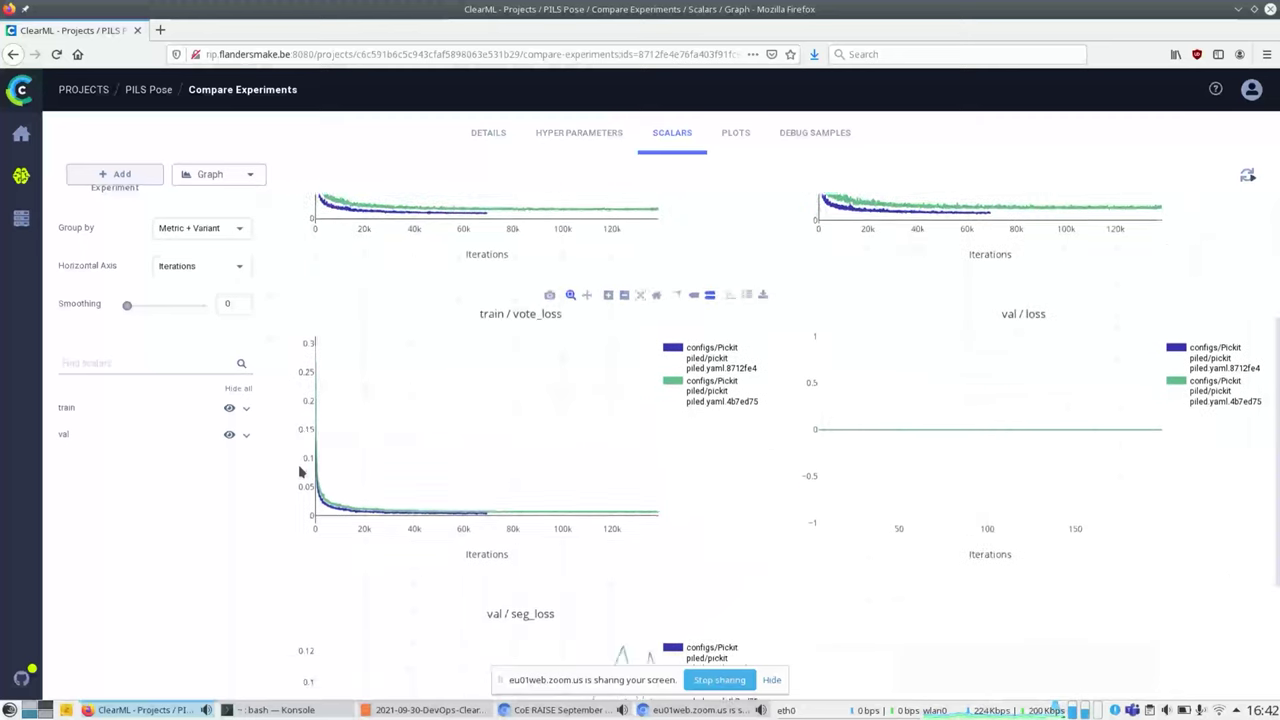
{"action": "scroll", "coordinate": [298, 466], "scroll_direction": "down", "scroll_amount": 1}
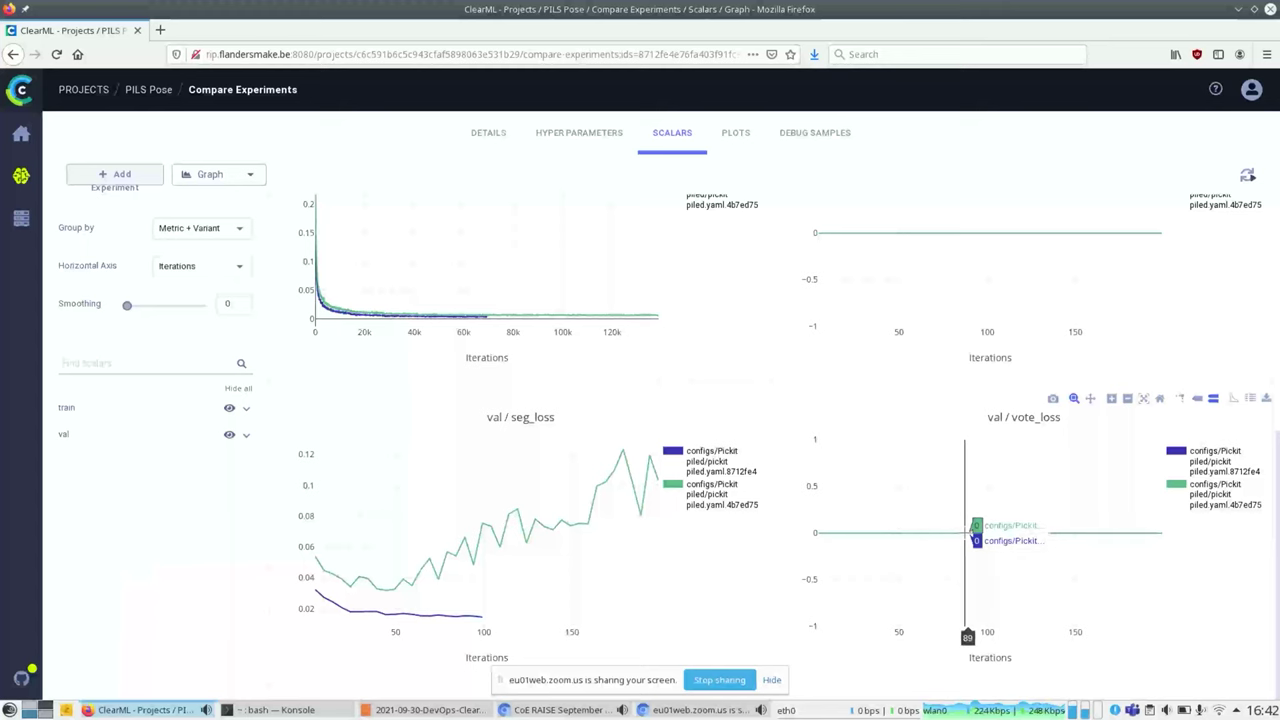
{"action": "scroll", "coordinate": [970, 260], "scroll_direction": "up", "scroll_amount": 3}
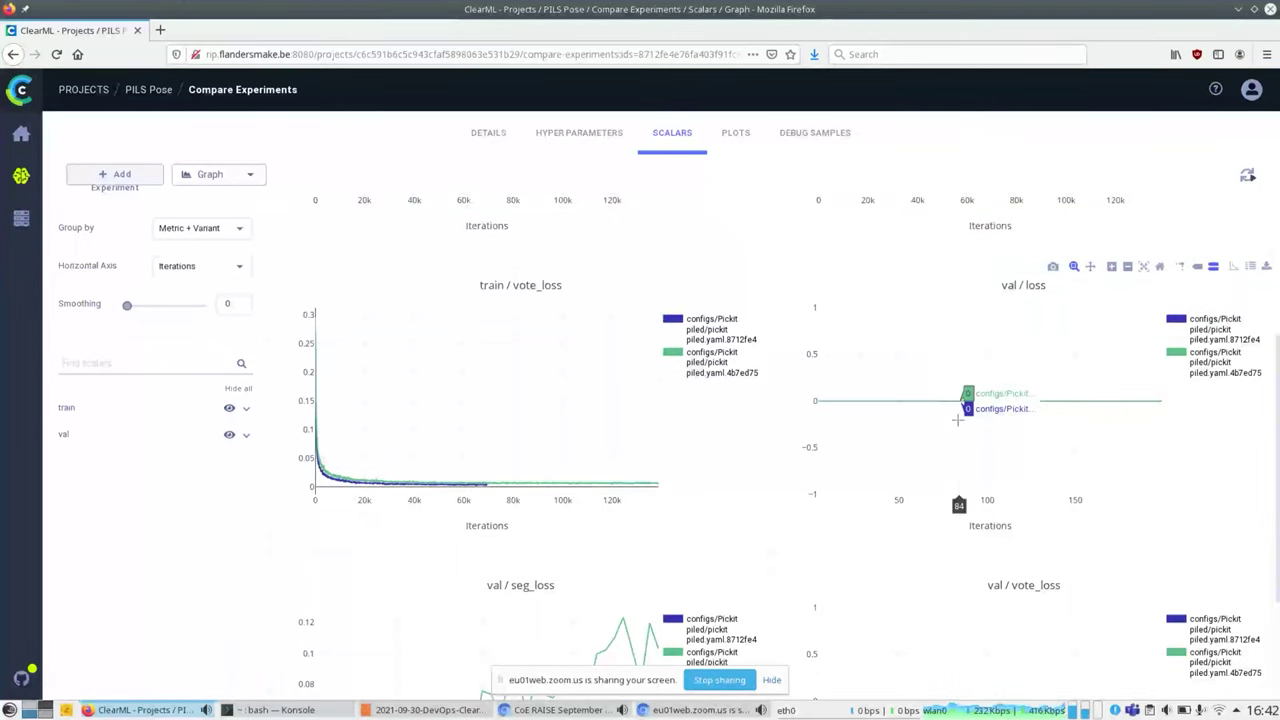
{"action": "scroll", "coordinate": [724, 482], "scroll_direction": "down", "scroll_amount": 3}
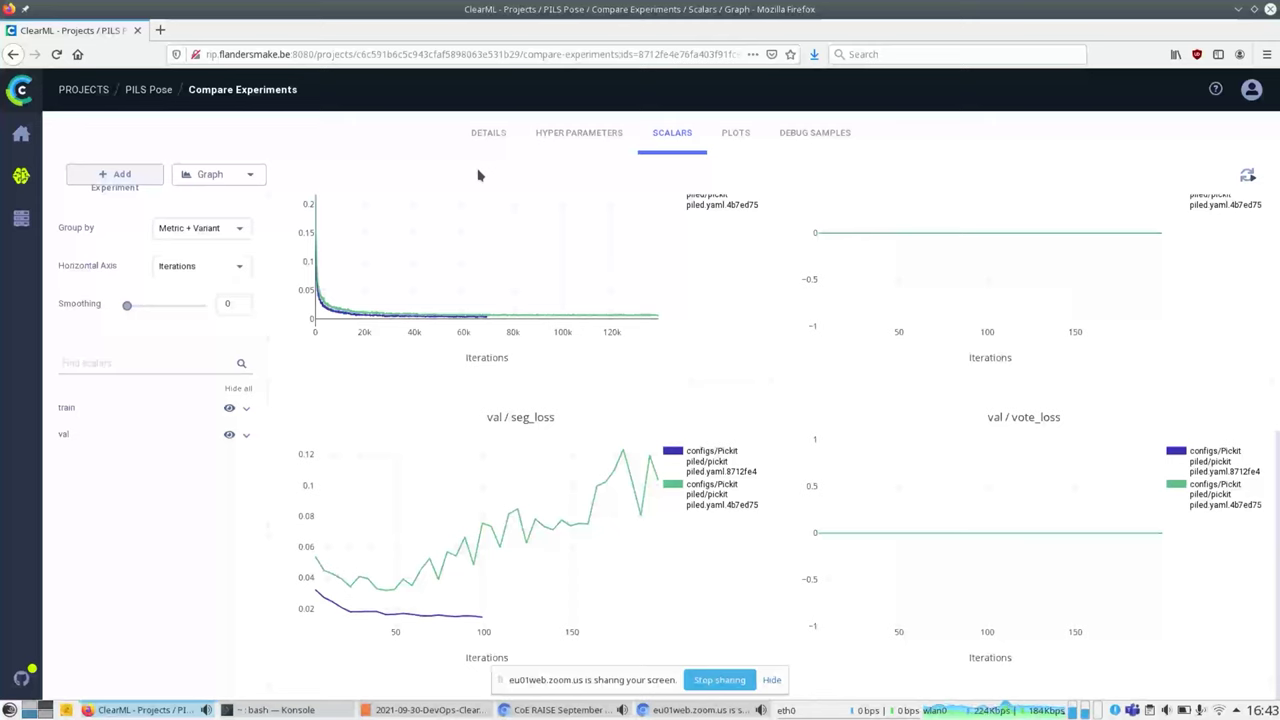
Compare the General hyperparameters of the two runs with identical fields hidden, highlighting the pils/input_scale row
{"action": "left_click", "coordinate": [566, 140]}
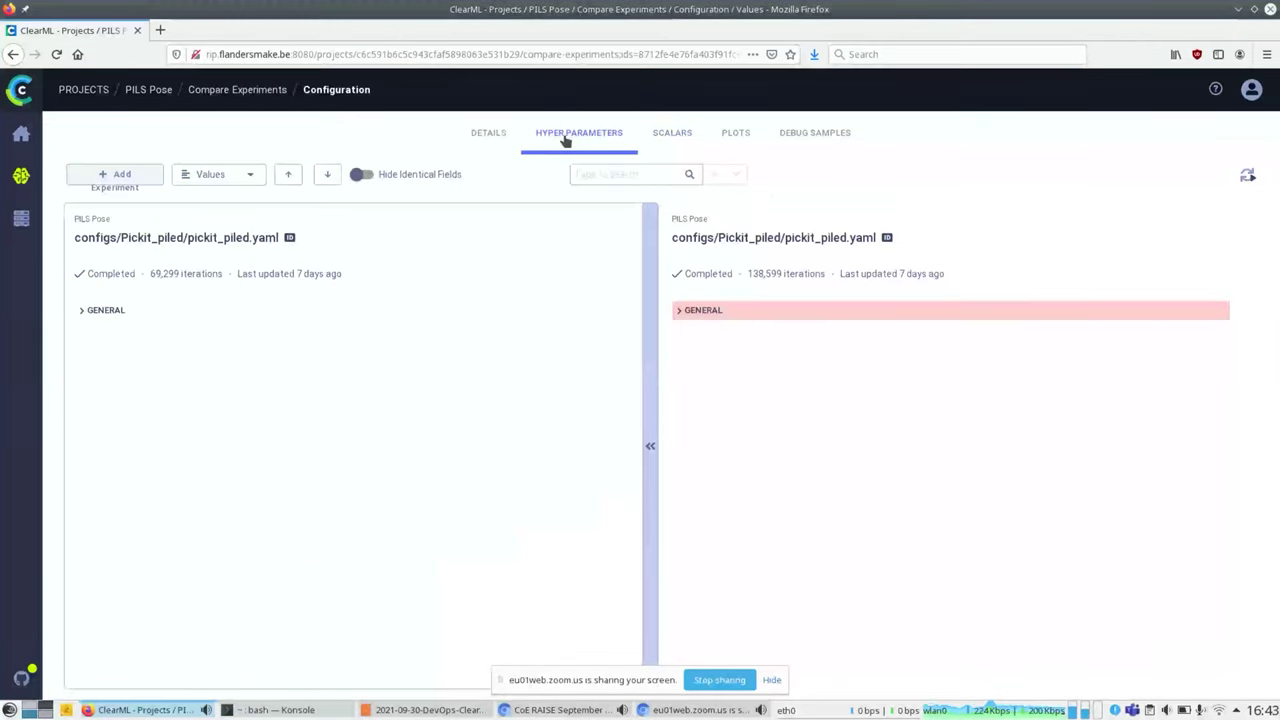
{"action": "left_click", "coordinate": [82, 313]}
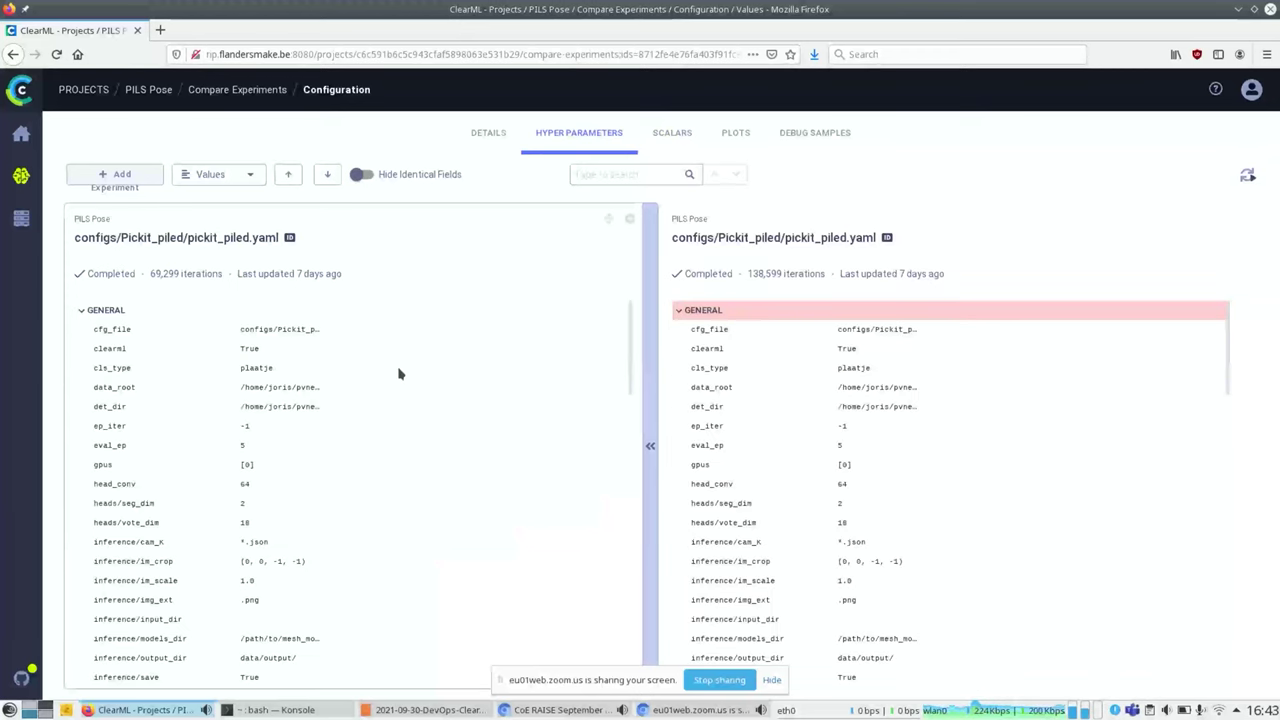
{"action": "left_click", "coordinate": [362, 175]}
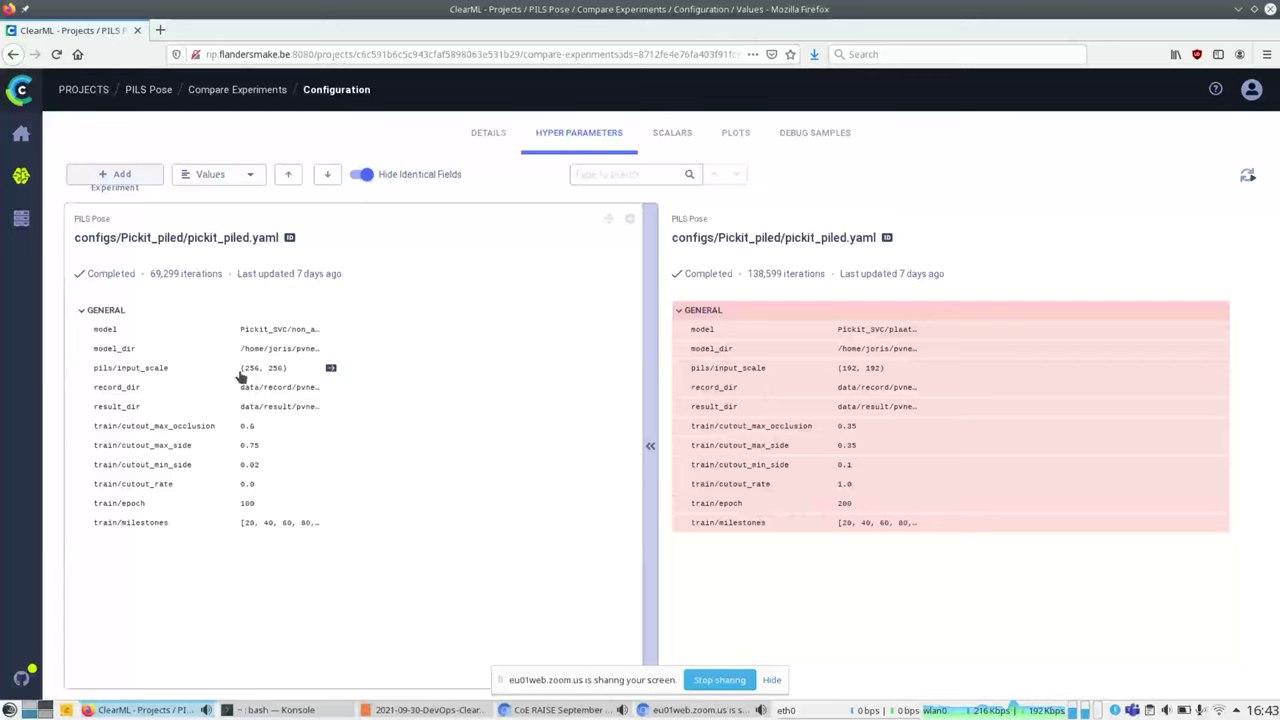
{"action": "left_click", "coordinate": [180, 370]}
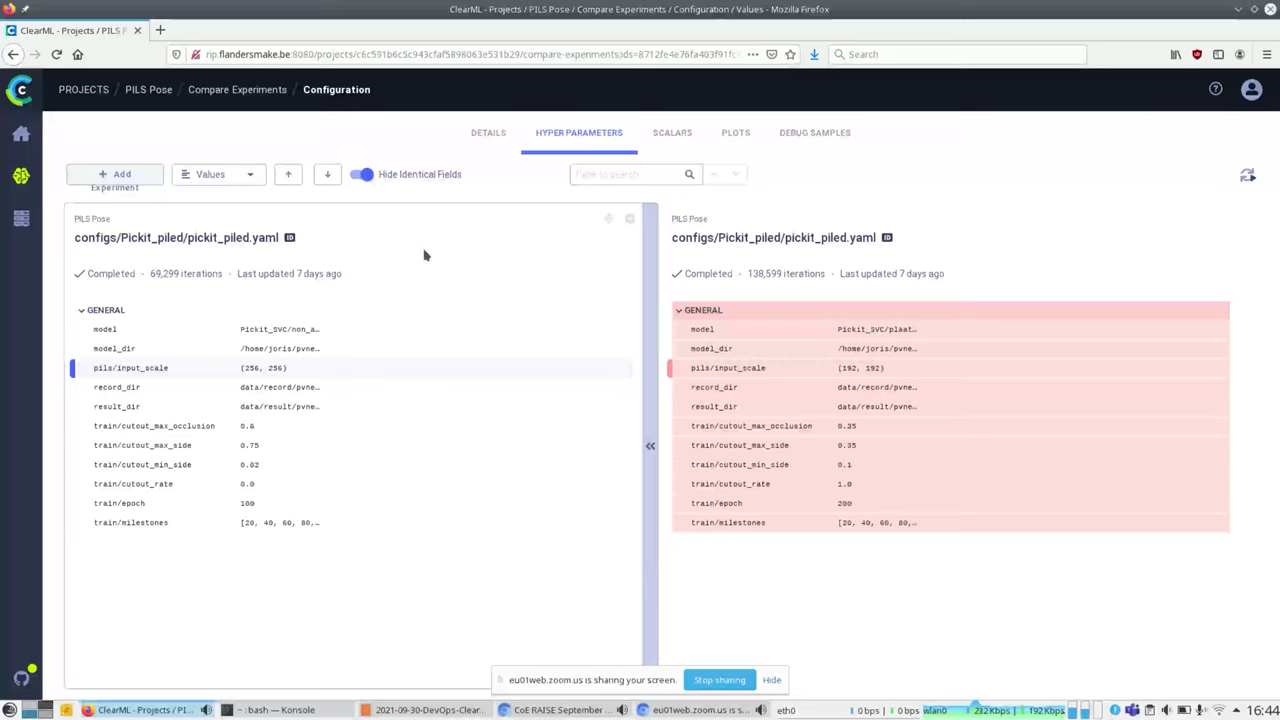
{"action": "left_click", "coordinate": [489, 133]}
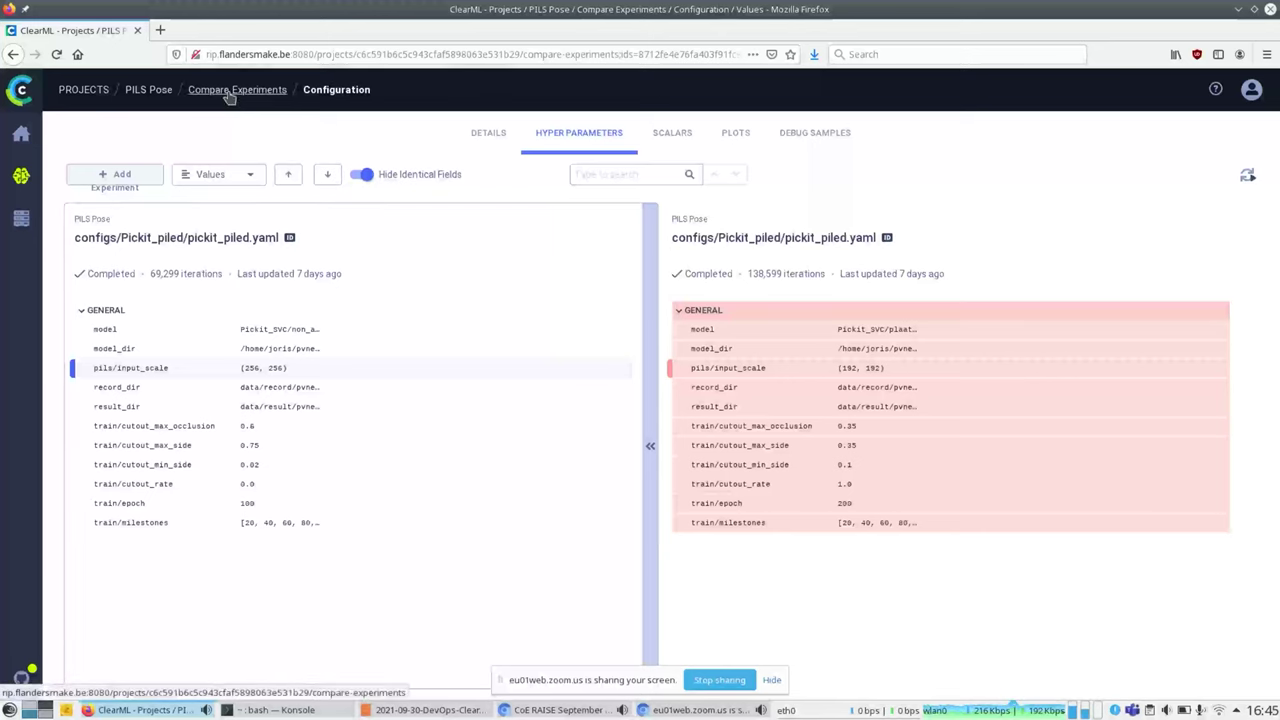
Open the PILS Pose pickit_piled.yaml run updated a day ago in full view and examine its train, val and monitor scalars
{"action": "left_click", "coordinate": [149, 90]}
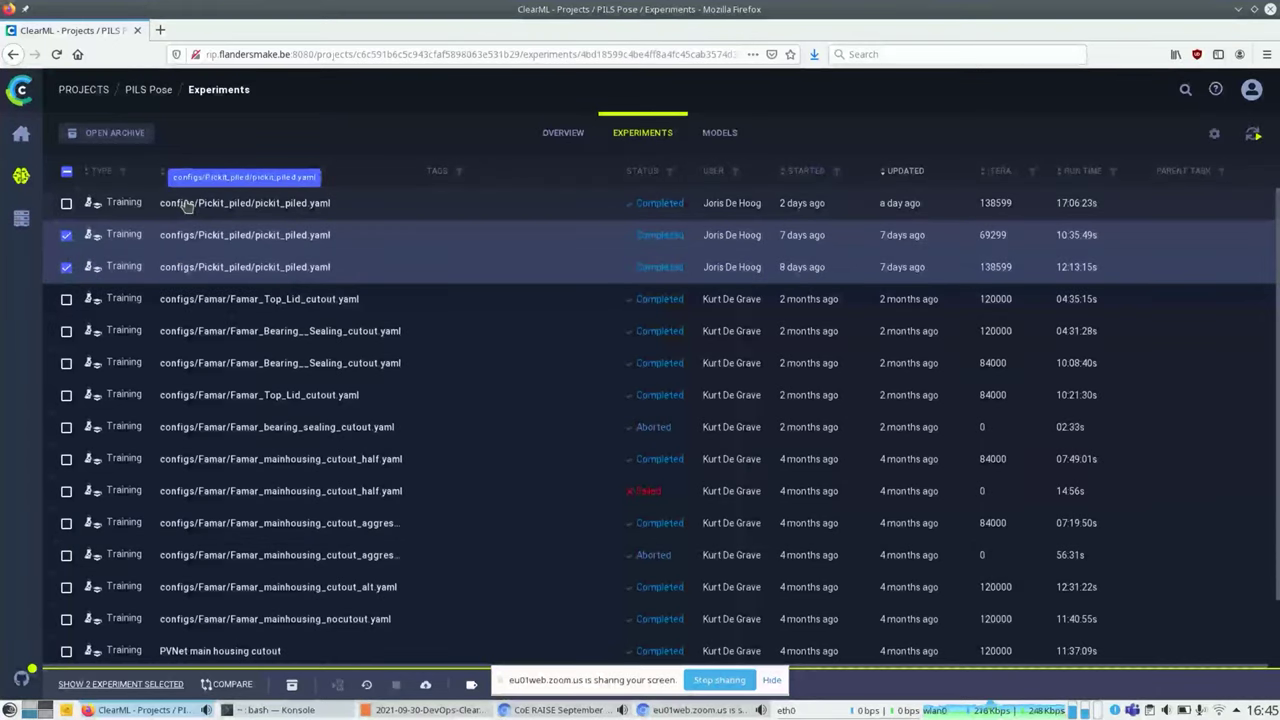
{"action": "left_click", "coordinate": [187, 205]}
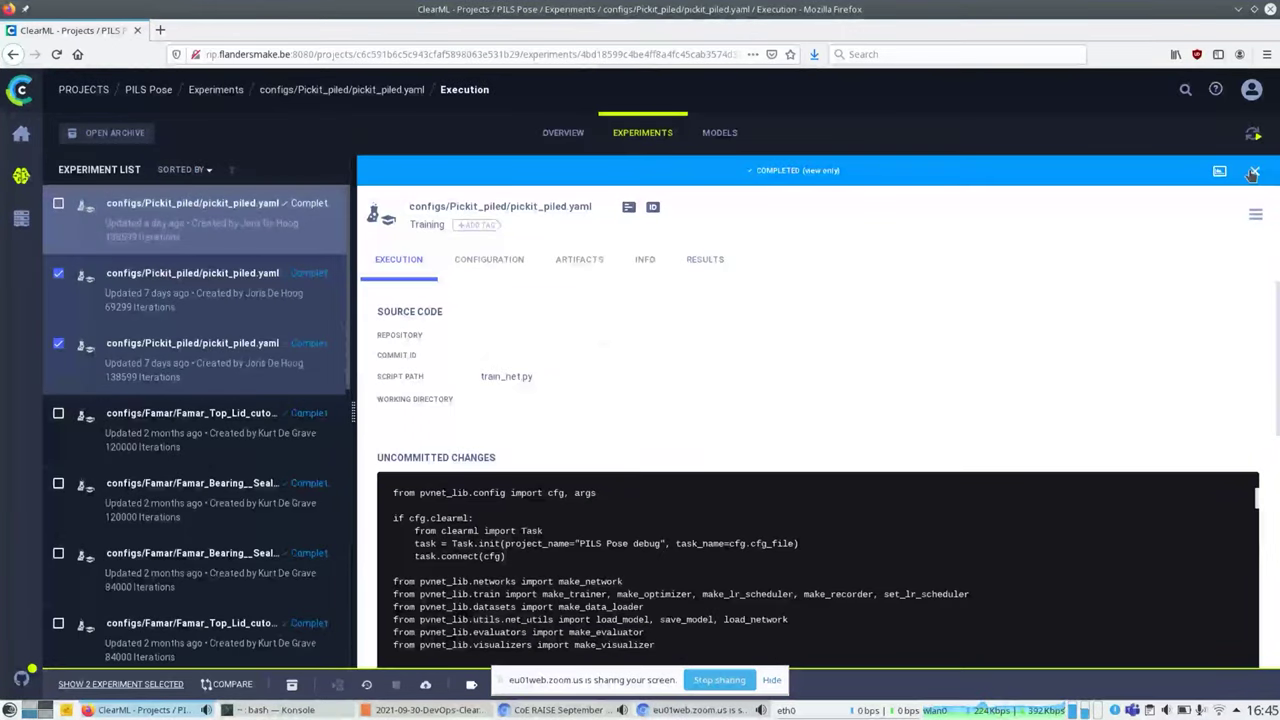
{"action": "left_click", "coordinate": [1219, 172]}
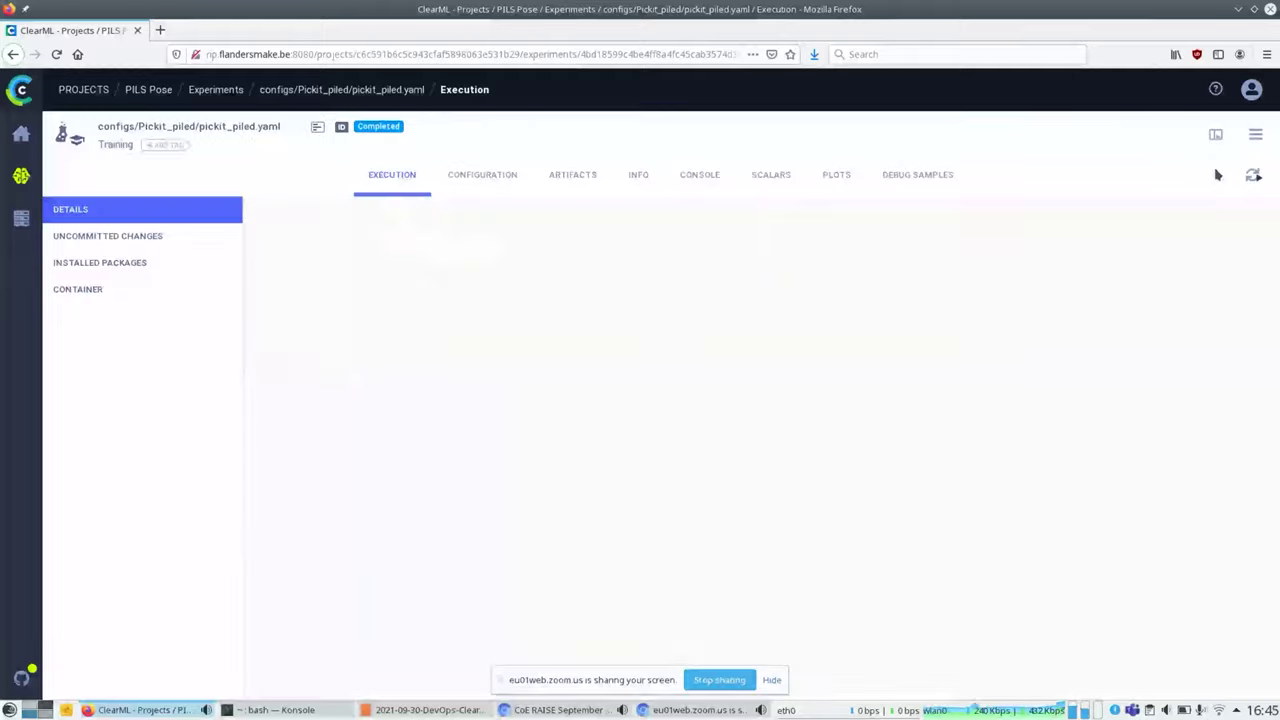
{"action": "left_click", "coordinate": [772, 182]}
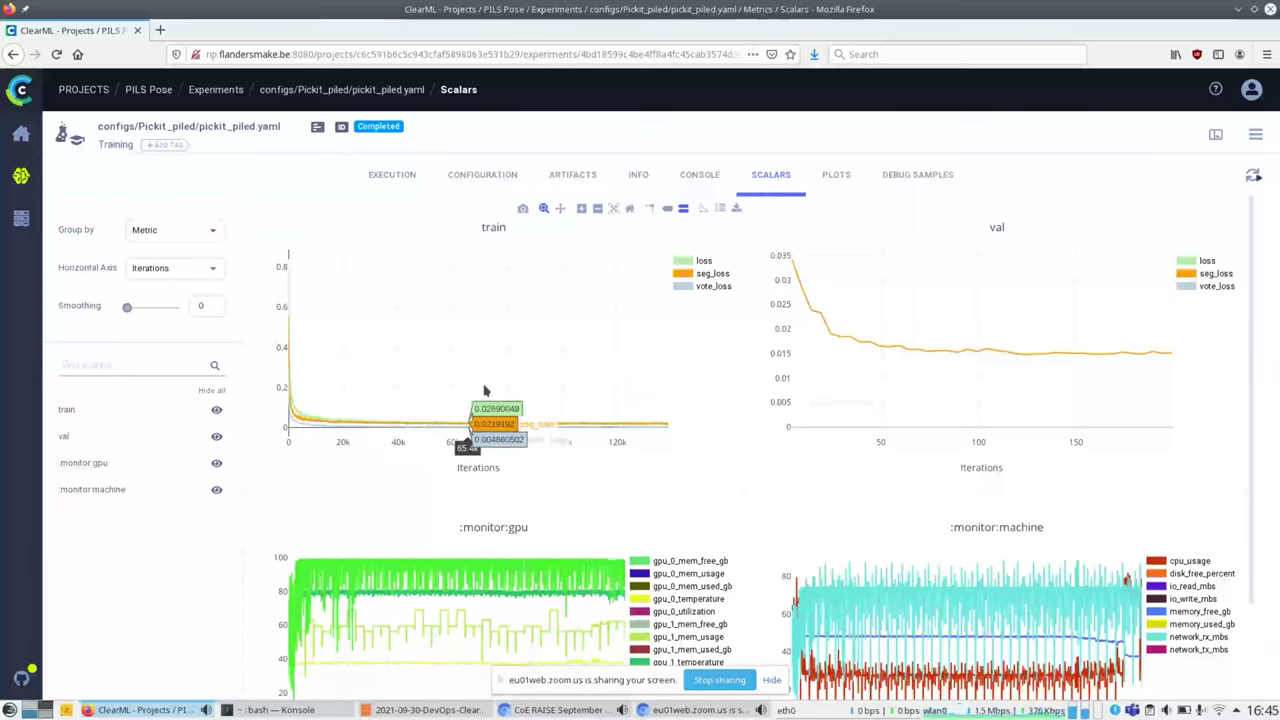
{"action": "scroll", "coordinate": [742, 366], "scroll_direction": "down", "scroll_amount": 3}
{"action": "scroll", "coordinate": [1092, 380], "scroll_direction": "up", "scroll_amount": 3}
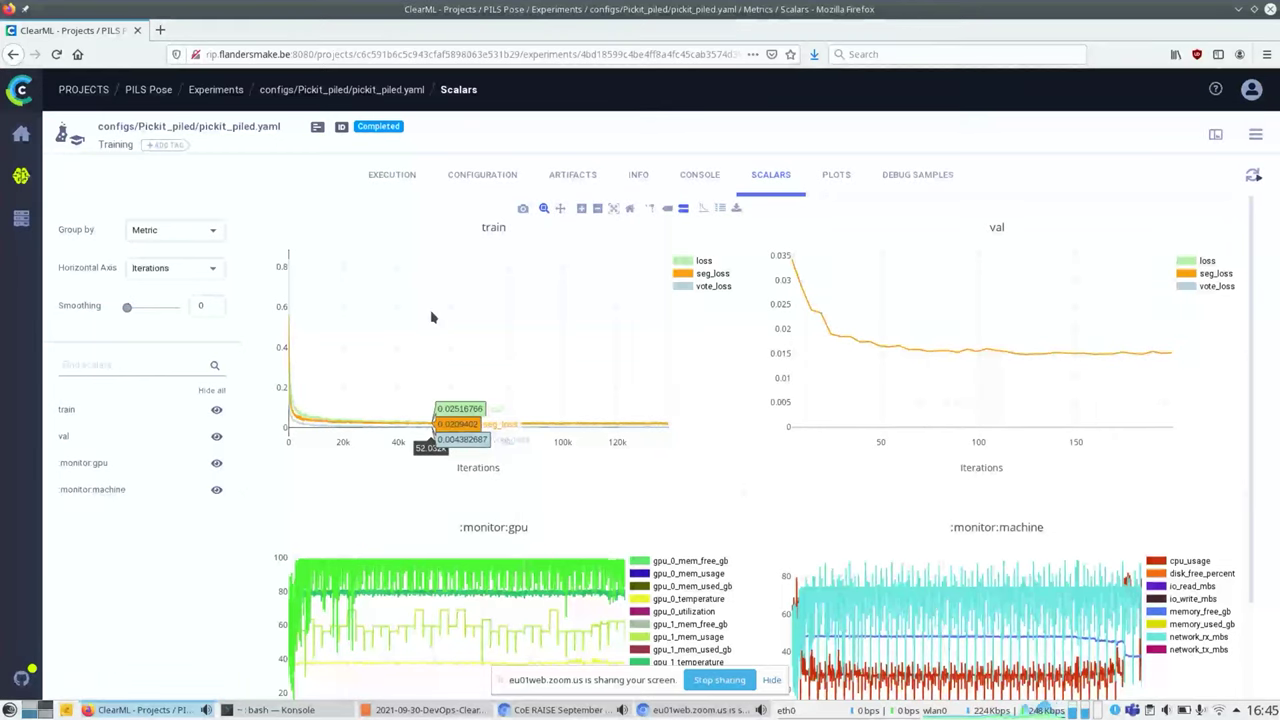
{"action": "scroll", "coordinate": [432, 317], "scroll_direction": "down", "scroll_amount": 1}
{"action": "scroll", "coordinate": [432, 317], "scroll_direction": "up", "scroll_amount": 1}
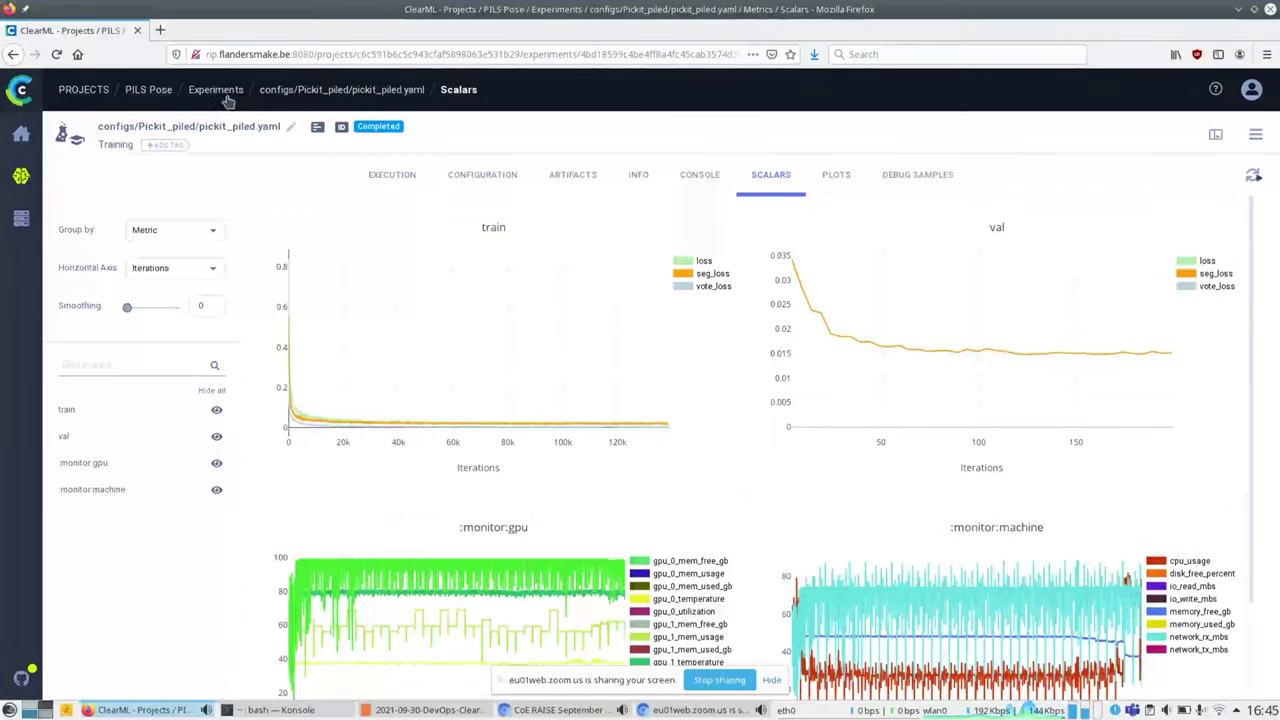
Return to the PILS Pose experiments and compare all three pickit_piled.yaml runs, including the one updated a day ago
{"action": "left_click", "coordinate": [130, 91]}
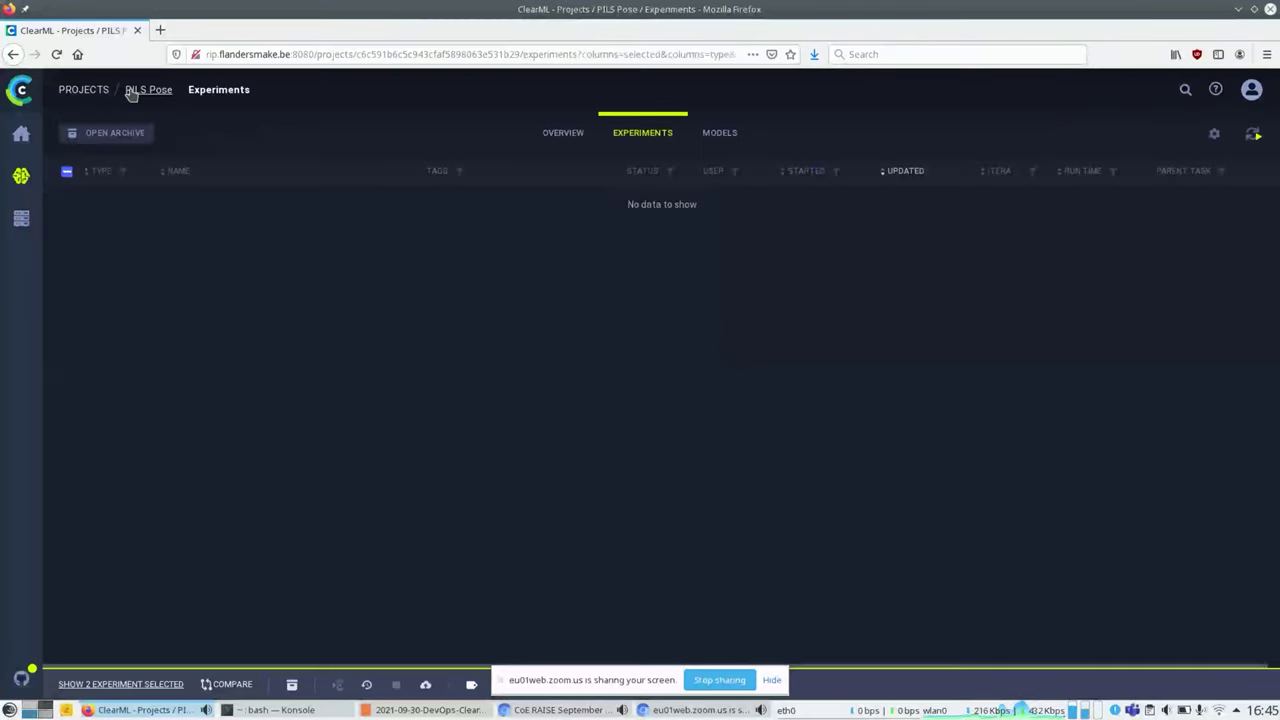
{"action": "left_click", "coordinate": [66, 267]}
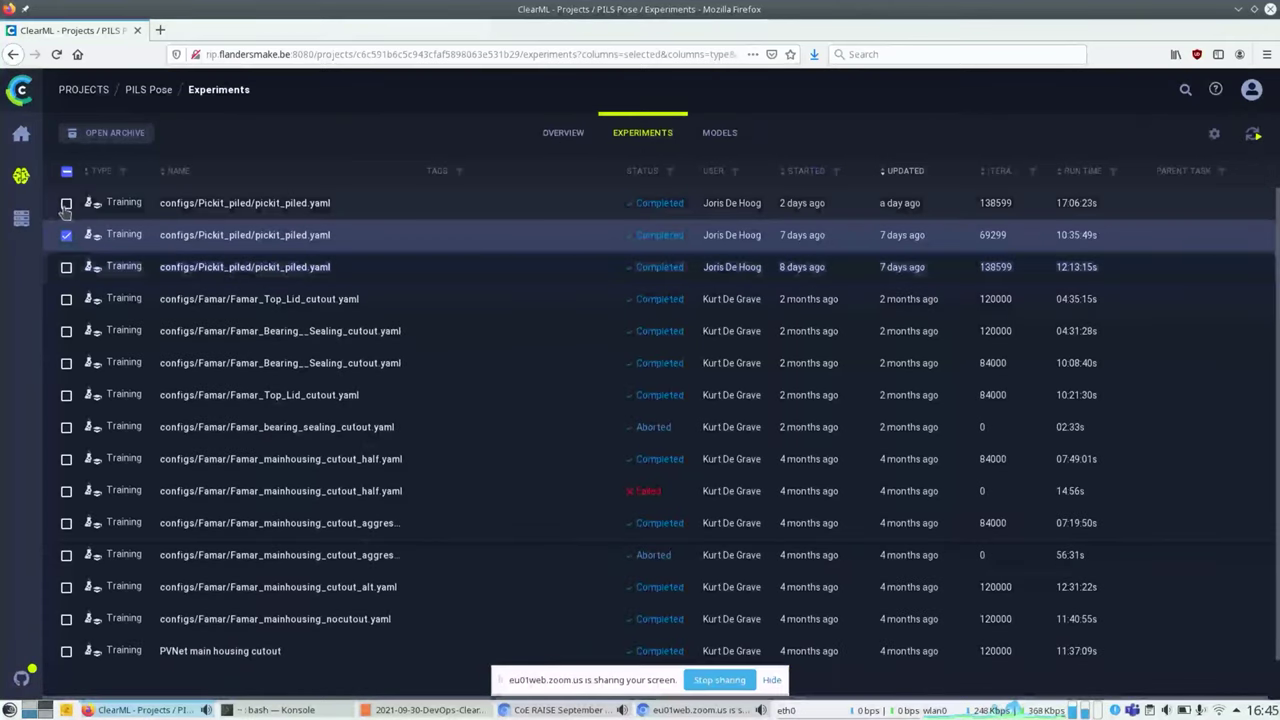
{"action": "left_click", "coordinate": [66, 203]}
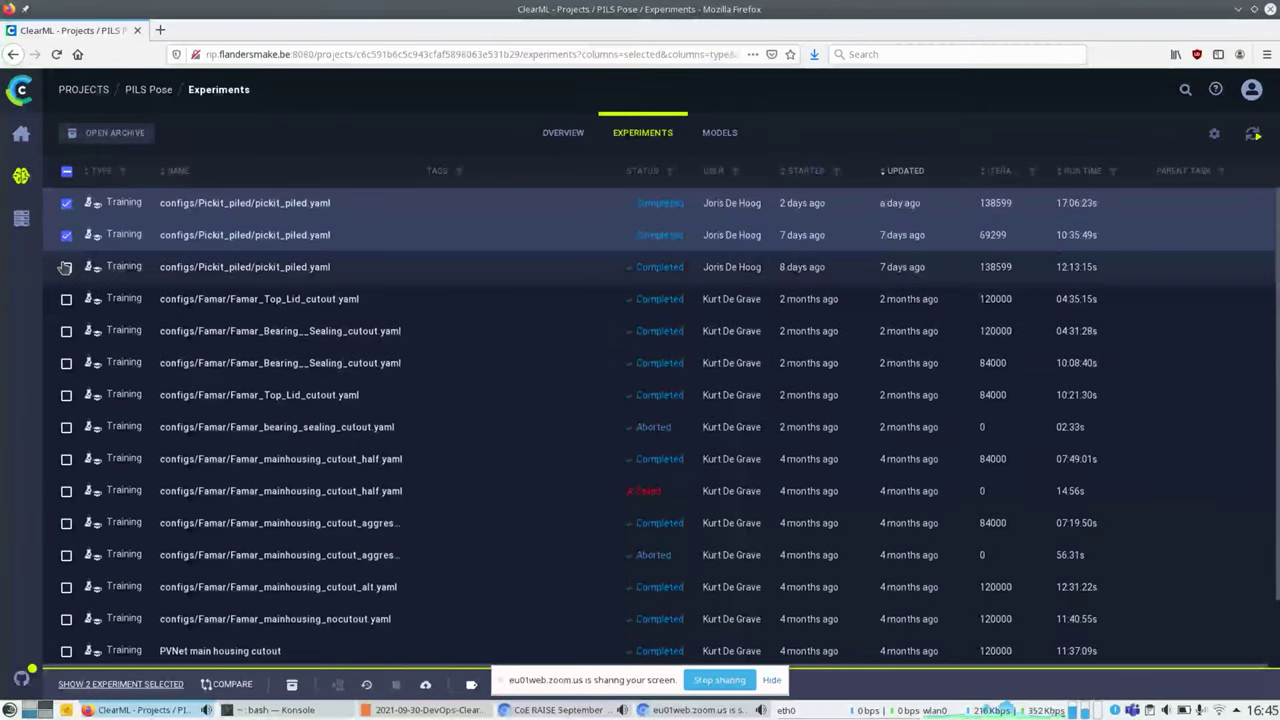
{"action": "left_click", "coordinate": [229, 684]}
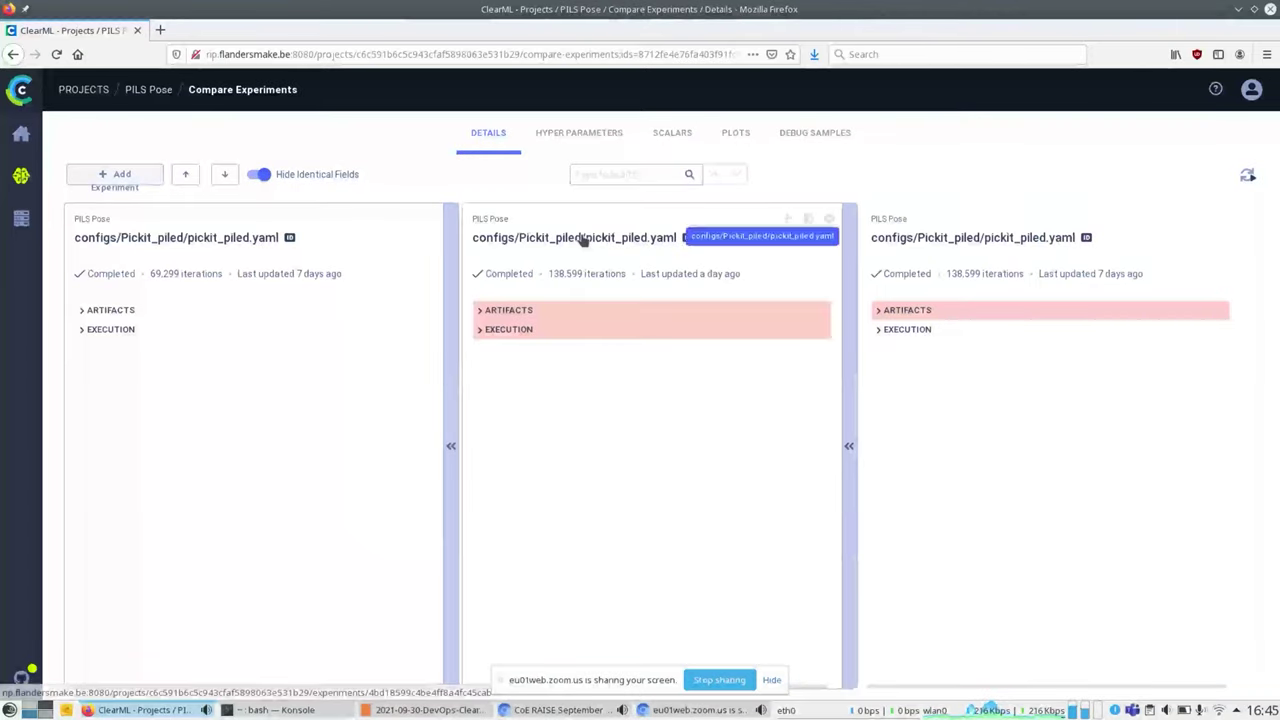
Compare the scalar graphs of the three runs and zoom the val / seg_loss plot into the low-loss curves over about the first 100 iterations
{"action": "left_click", "coordinate": [668, 133]}
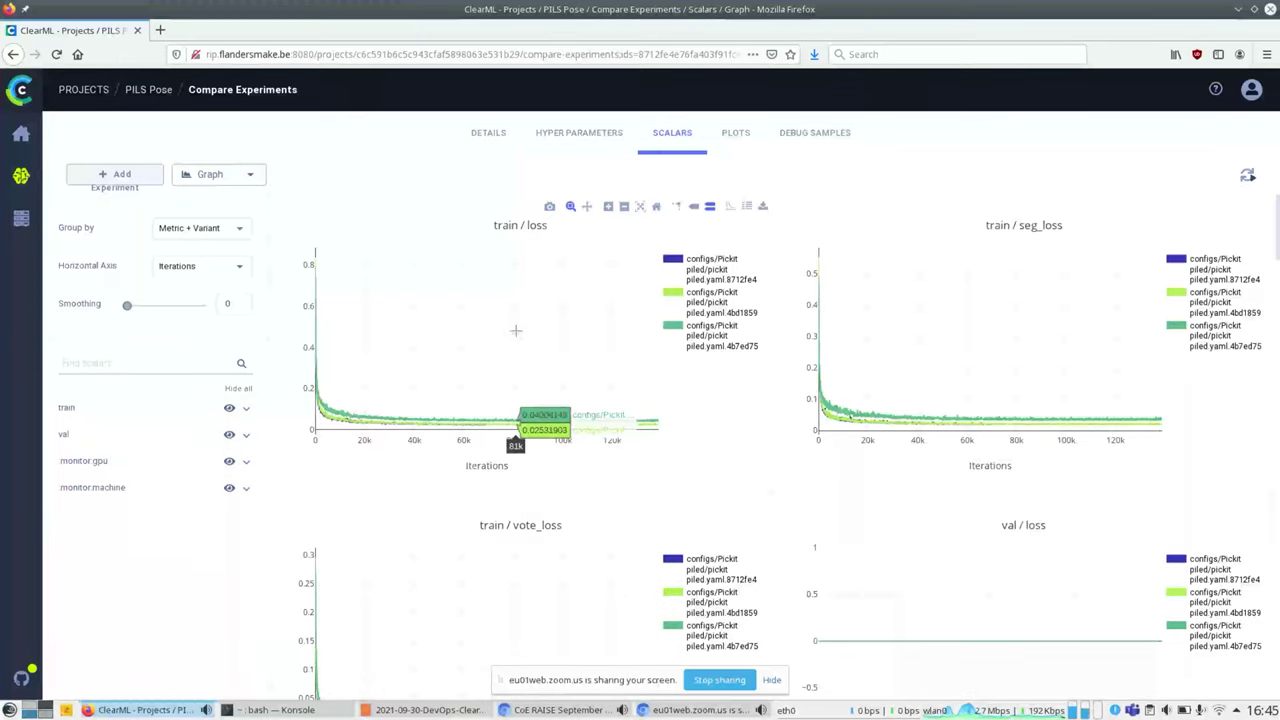
{"action": "scroll", "coordinate": [525, 490], "scroll_direction": "down", "scroll_amount": 3}
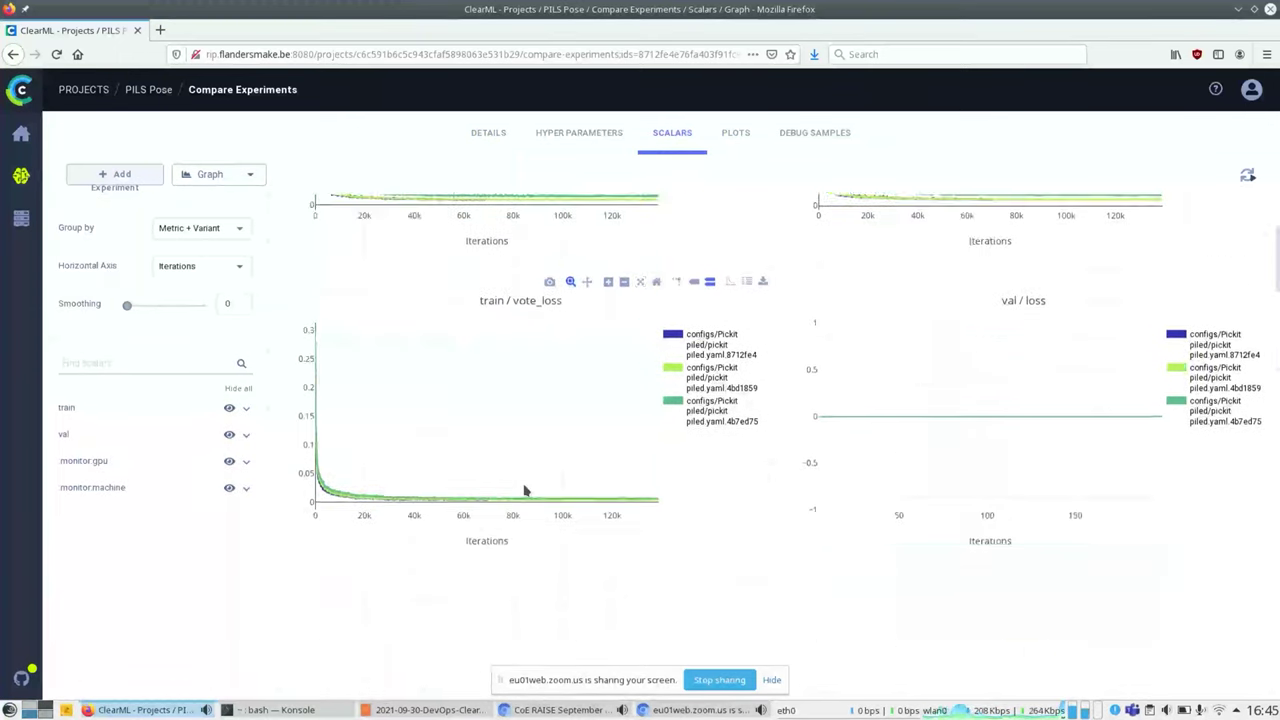
{"action": "scroll", "coordinate": [525, 490], "scroll_direction": "down", "scroll_amount": 3}
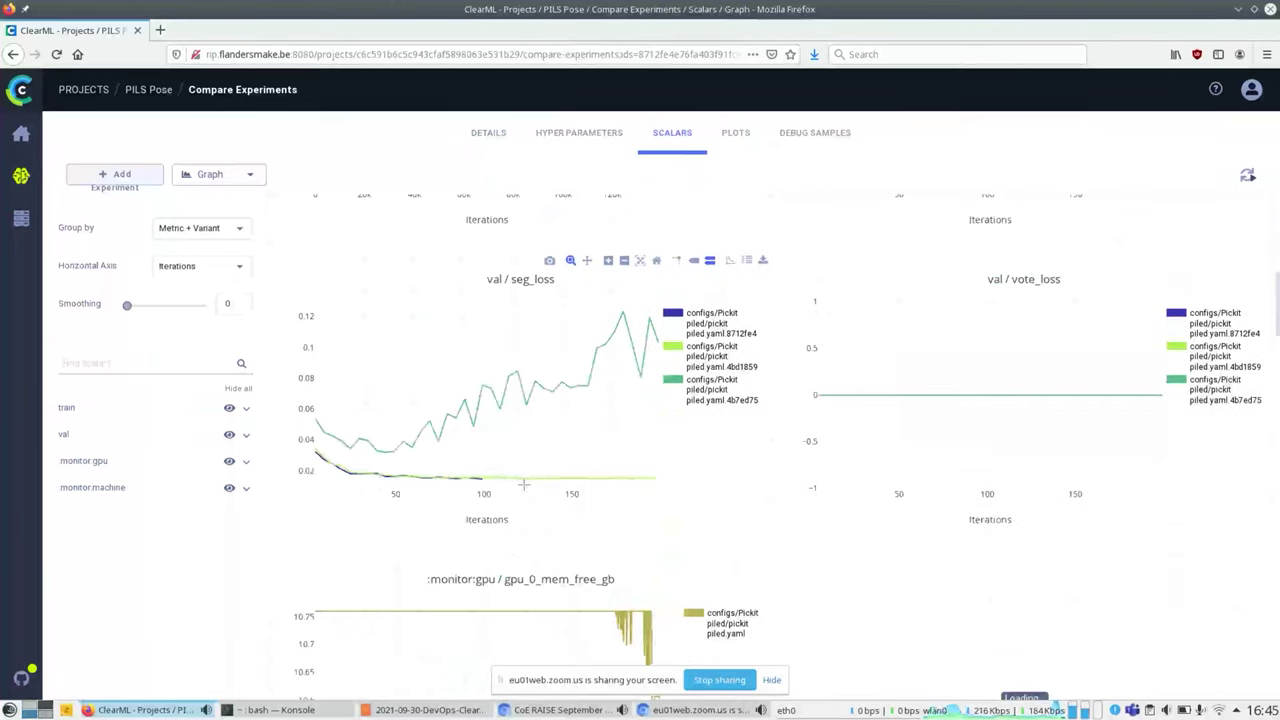
{"action": "left_click_drag", "start_coordinate": [318, 445], "coordinate": [500, 496]}
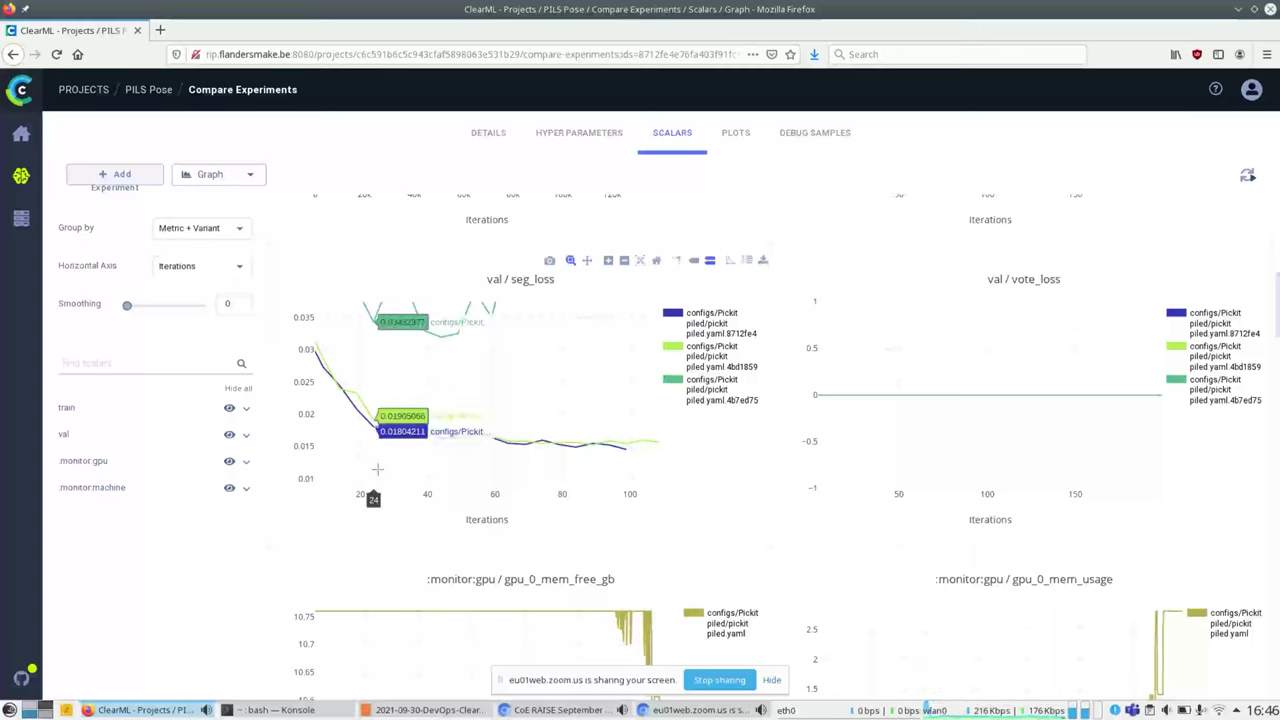
Switch to the ClearML seminar presentation in LibreOffice Impress, start the slide show from slide 17 and advance to the Agent slide
{"action": "key", "text": "alt+Tab"}
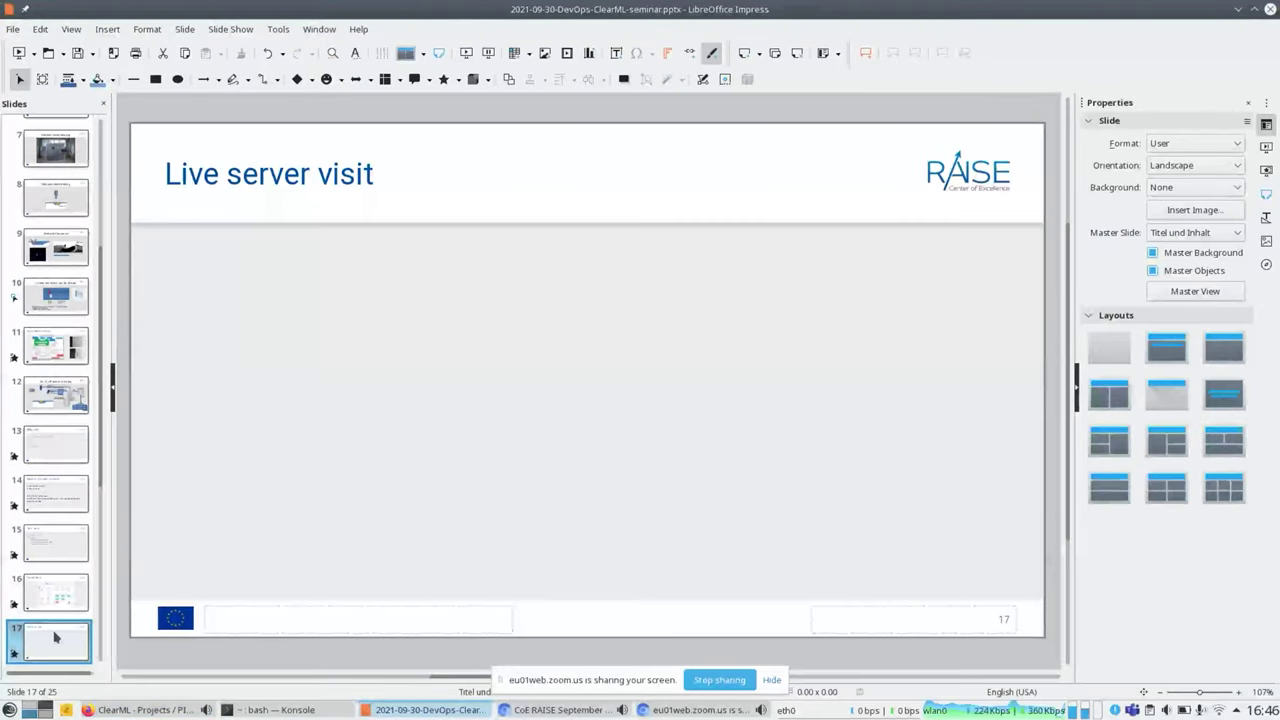
{"action": "key", "text": "shift+F5"}
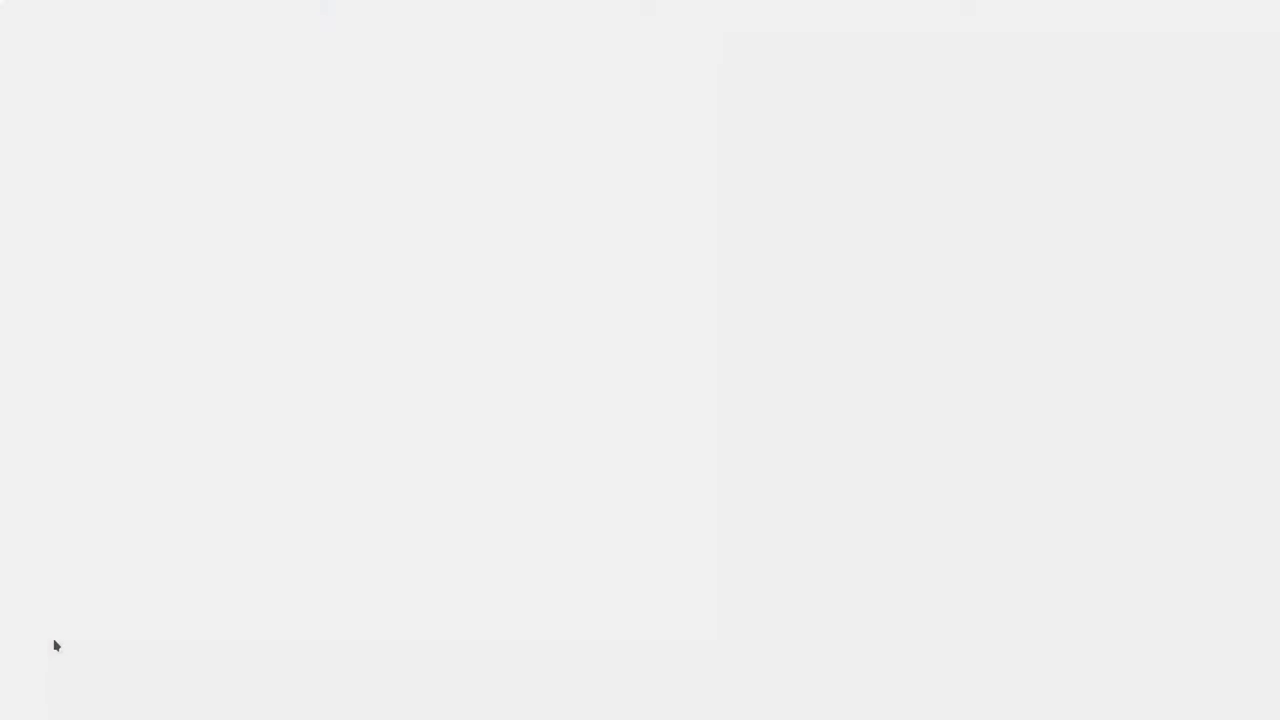
{"action": "key", "text": "Right"}
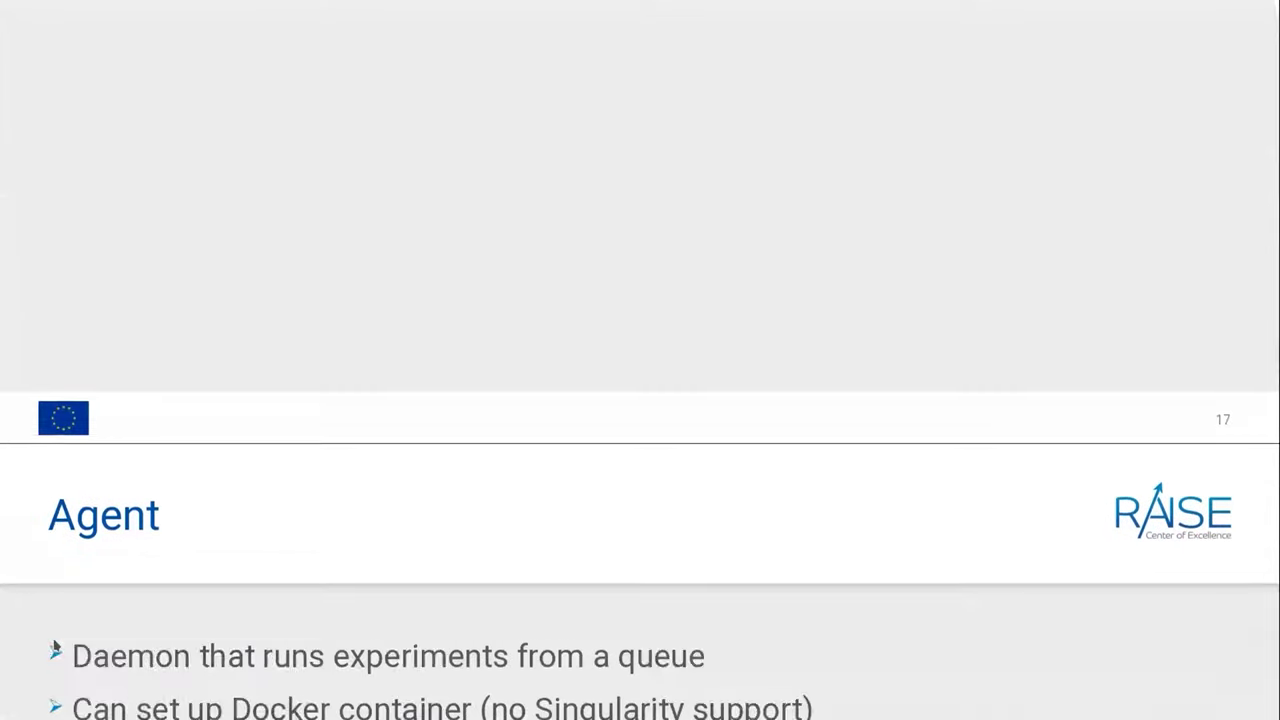